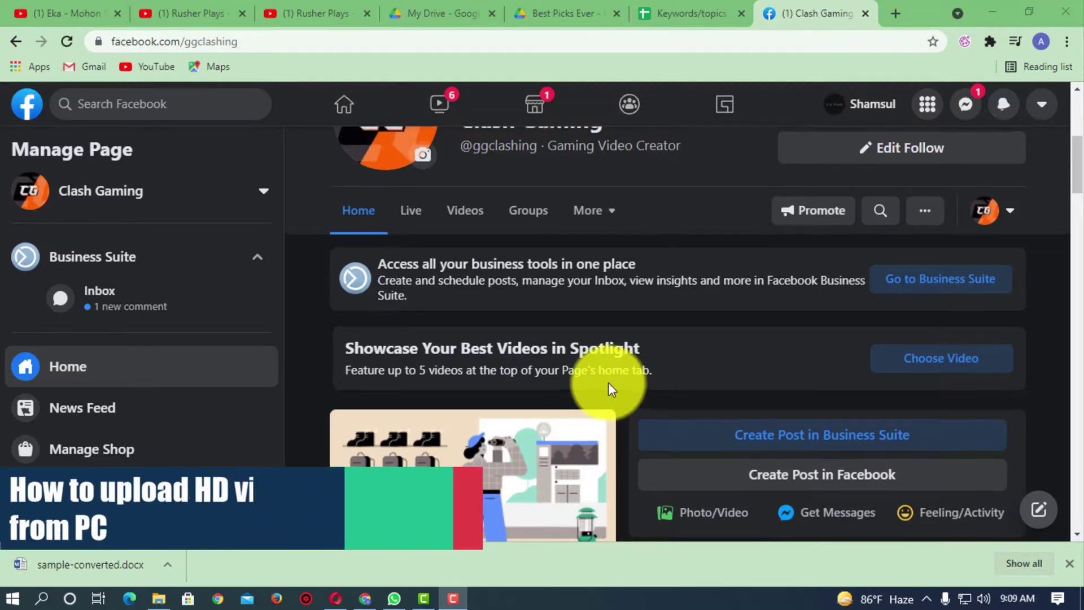
- Switch to File Explorer and browse the Media and Work drives and Documents' Camtasia folder
{"action": "scroll", "coordinate": [608, 382], "scroll_direction": "up", "scroll_amount": 5}
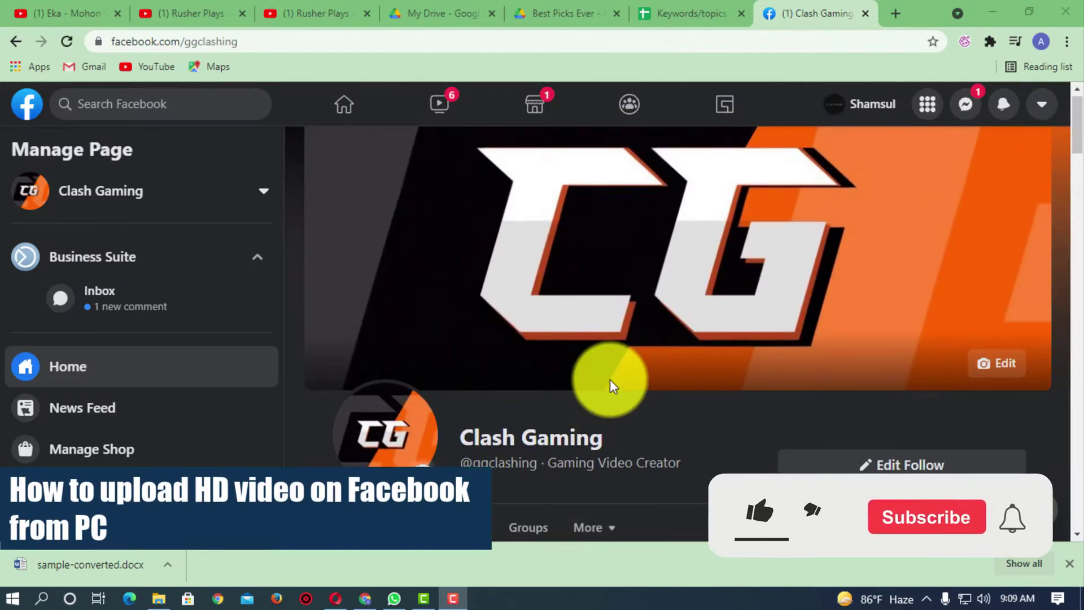
{"action": "scroll", "coordinate": [610, 379], "scroll_direction": "down", "scroll_amount": 1}
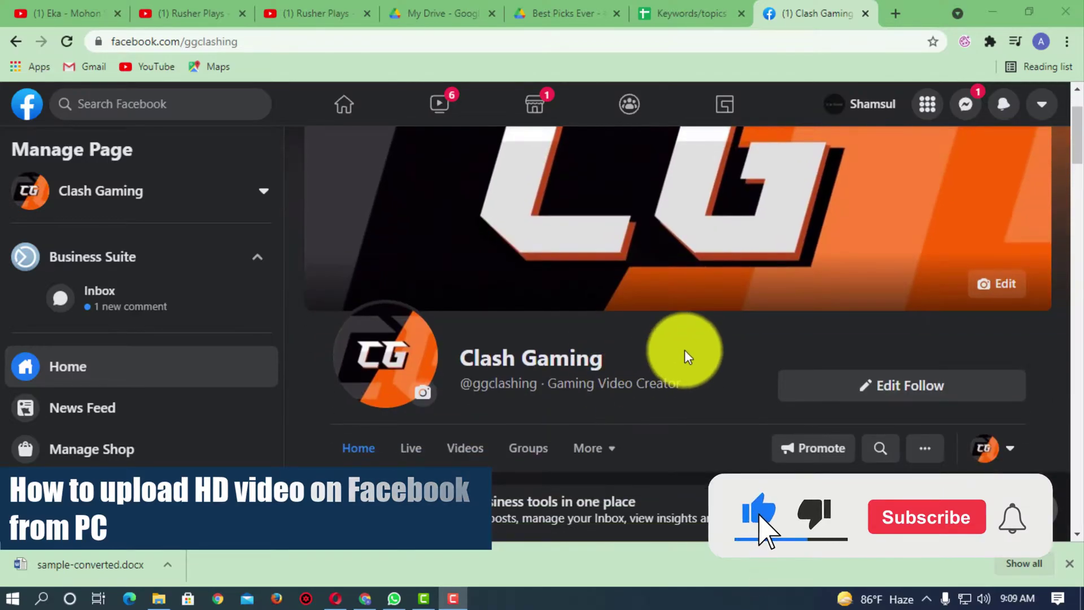
{"action": "scroll", "coordinate": [649, 328], "scroll_direction": "down", "scroll_amount": 2}
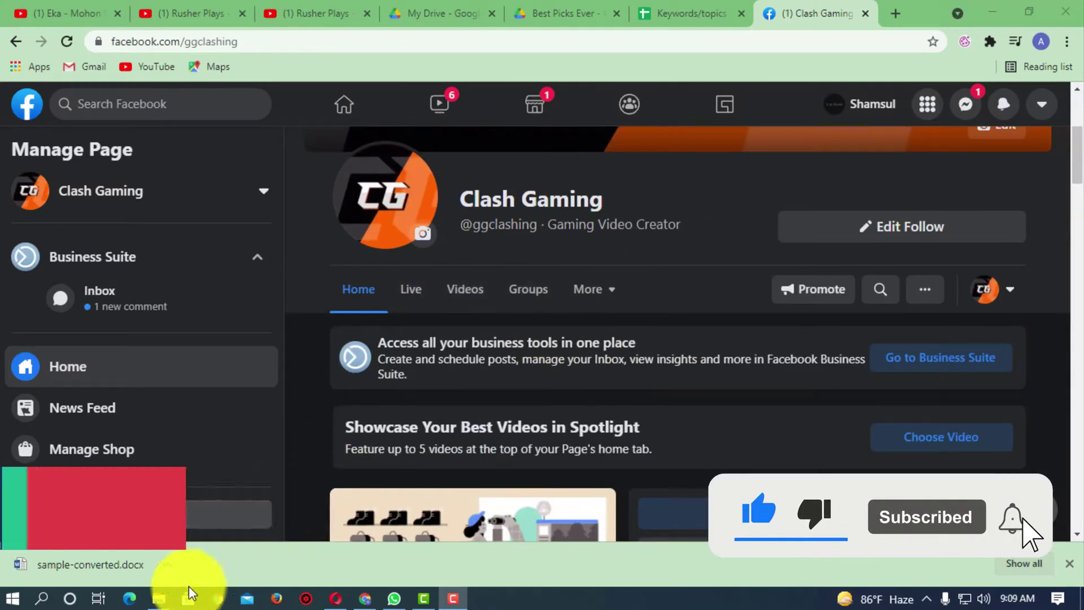
{"action": "left_click", "coordinate": [159, 599]}
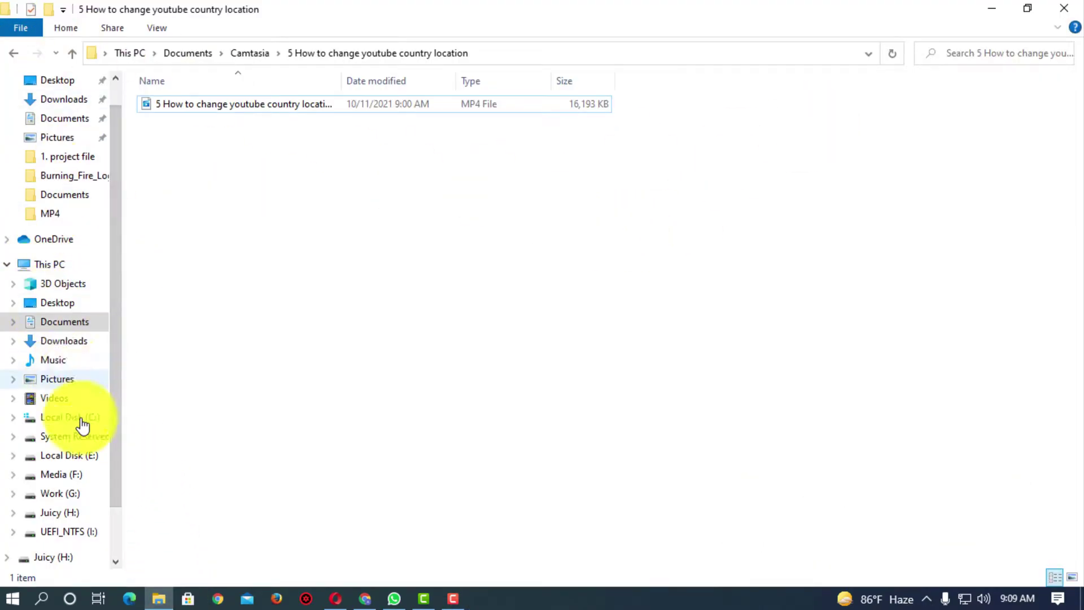
{"action": "left_click", "coordinate": [62, 482]}
{"action": "left_click", "coordinate": [63, 495]}
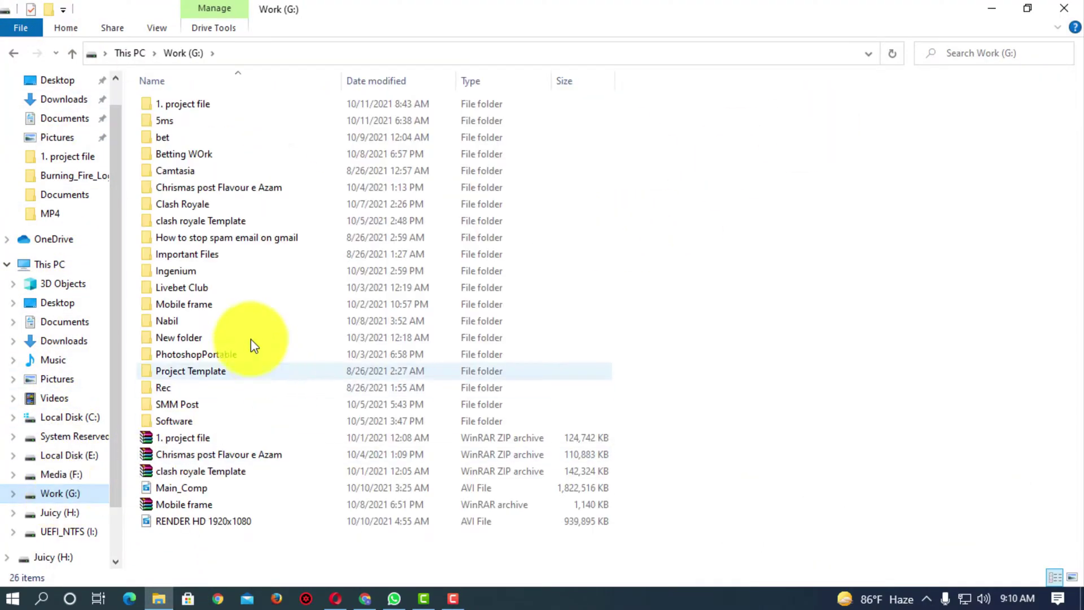
{"action": "left_click", "coordinate": [54, 122]}
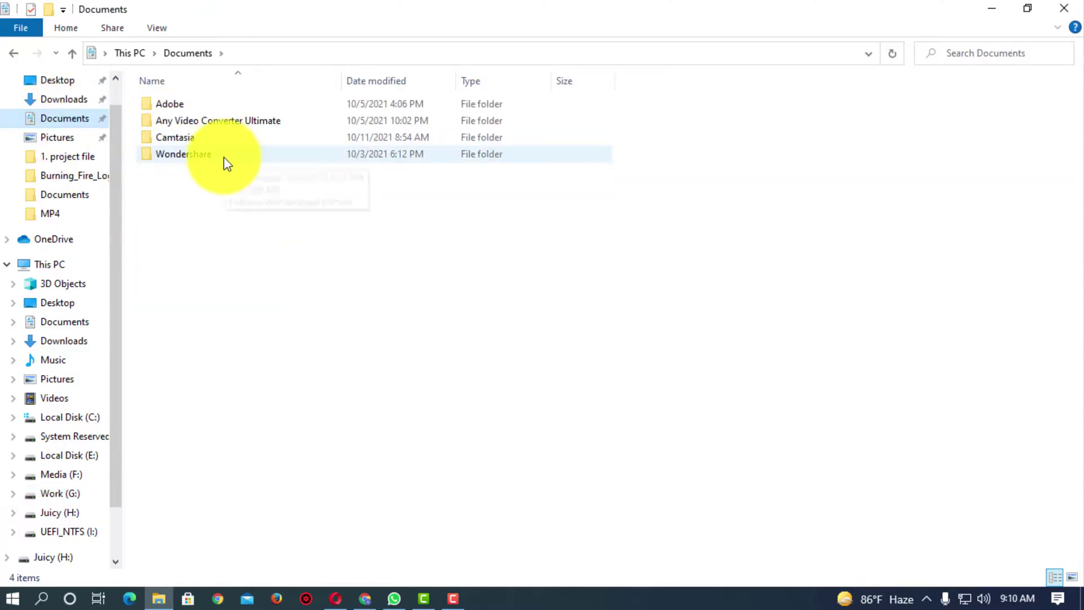
{"action": "double_click", "coordinate": [213, 138]}
{"action": "scroll", "coordinate": [259, 441], "scroll_direction": "down", "scroll_amount": 1}
{"action": "scroll", "coordinate": [257, 440], "scroll_direction": "down", "scroll_amount": 12}
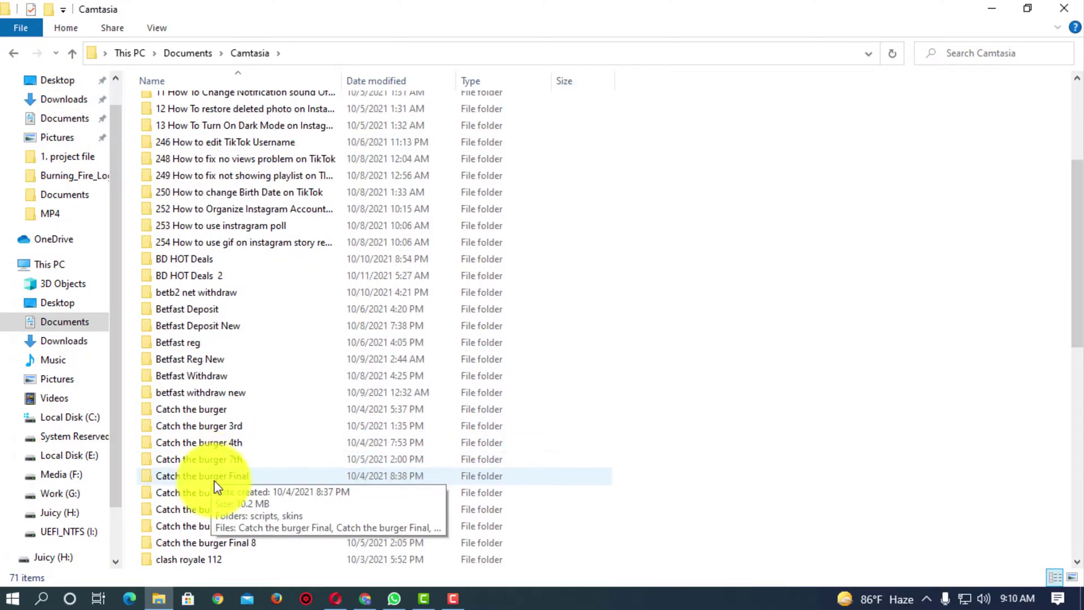
{"action": "scroll", "coordinate": [217, 473], "scroll_direction": "up", "scroll_amount": 14}
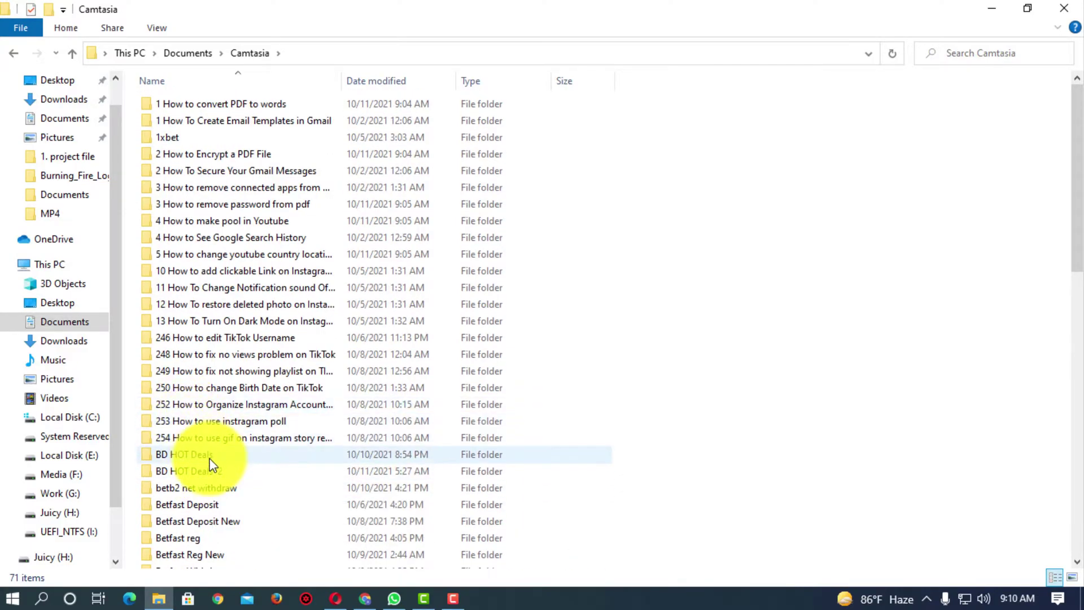
{"action": "scroll", "coordinate": [205, 423], "scroll_direction": "down", "scroll_amount": 4}
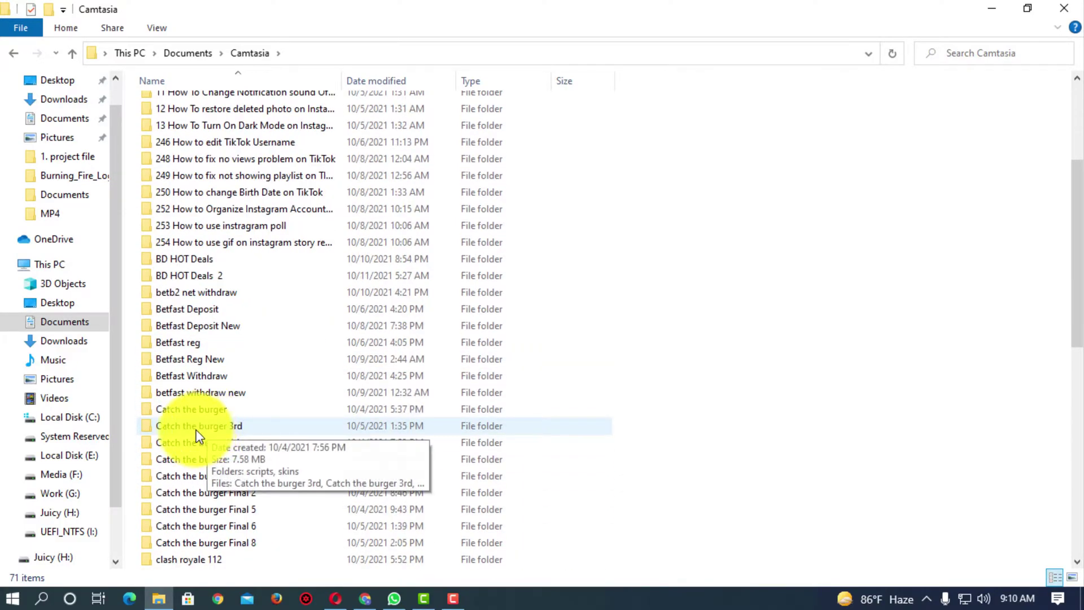
- Go from Documents through Wondershare > Wondershare Filmora into the Output folder
{"action": "left_click", "coordinate": [56, 118]}
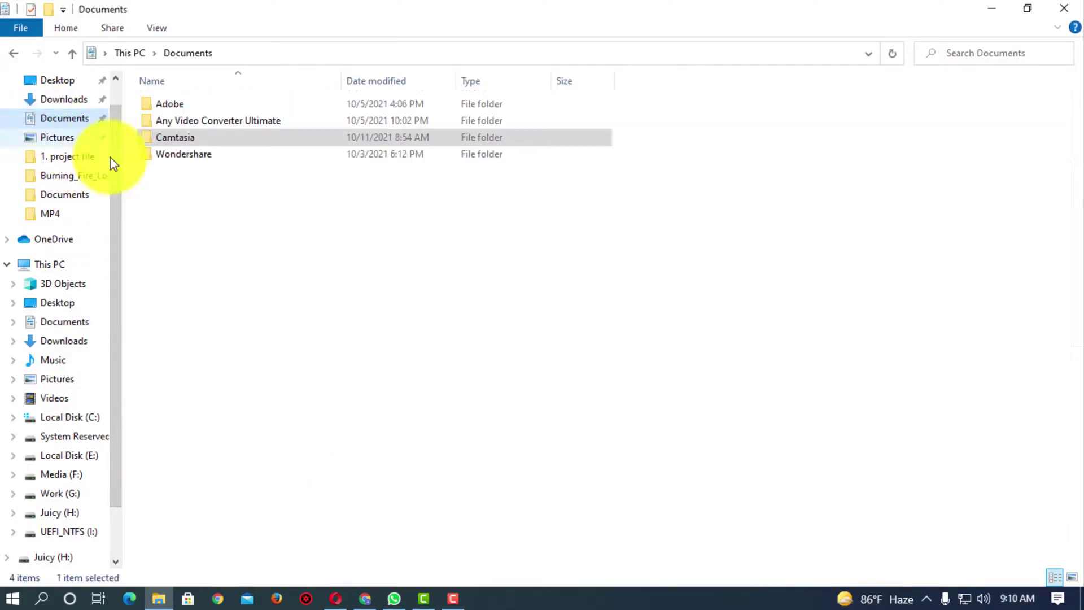
{"action": "double_click", "coordinate": [172, 153]}
{"action": "double_click", "coordinate": [251, 104]}
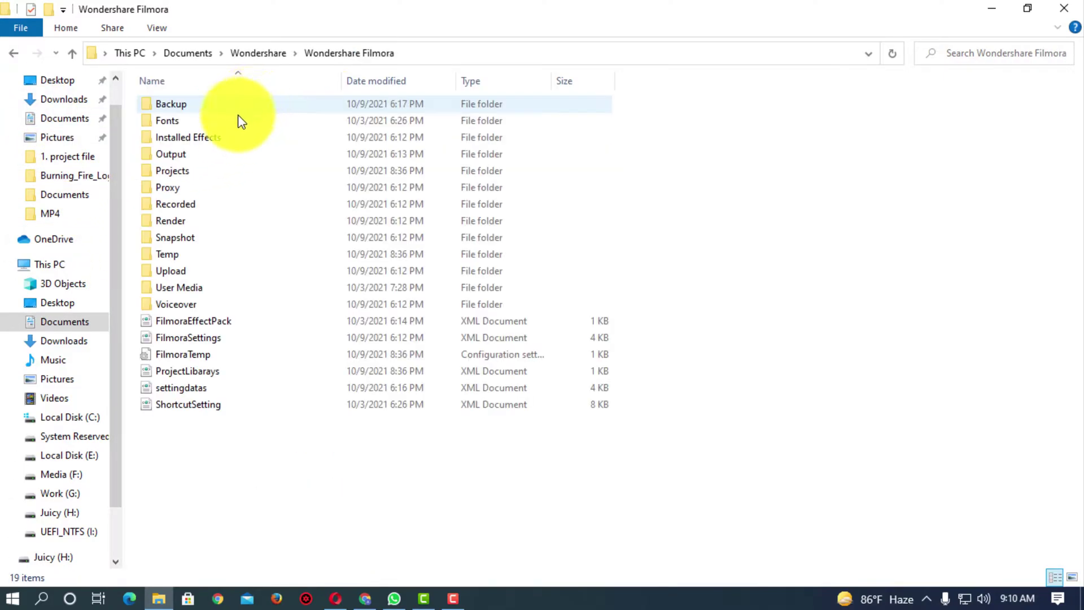
{"action": "left_click", "coordinate": [201, 158]}
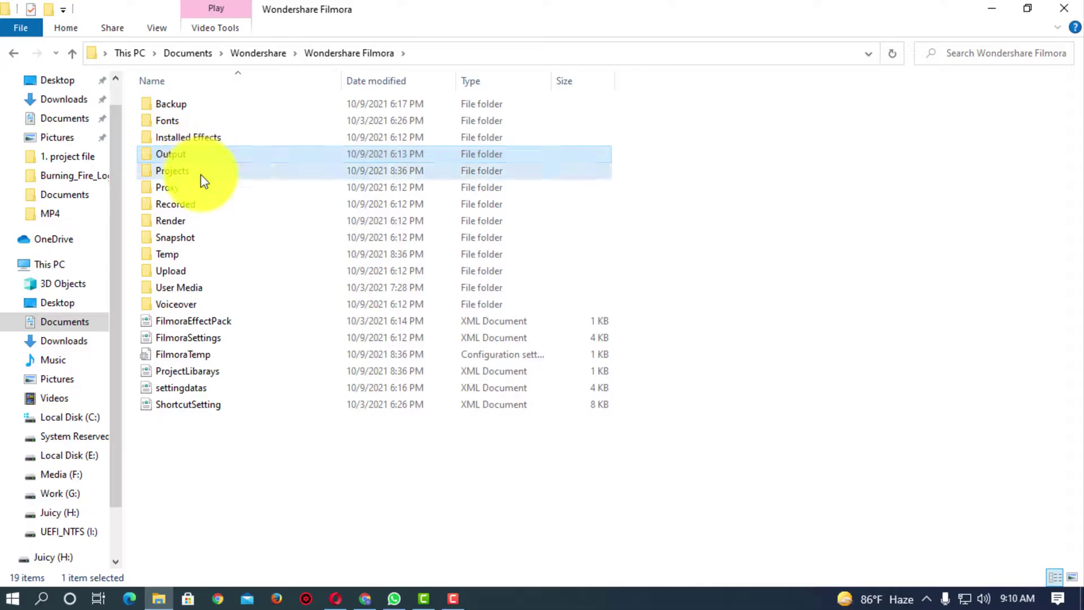
{"action": "double_click", "coordinate": [197, 158]}
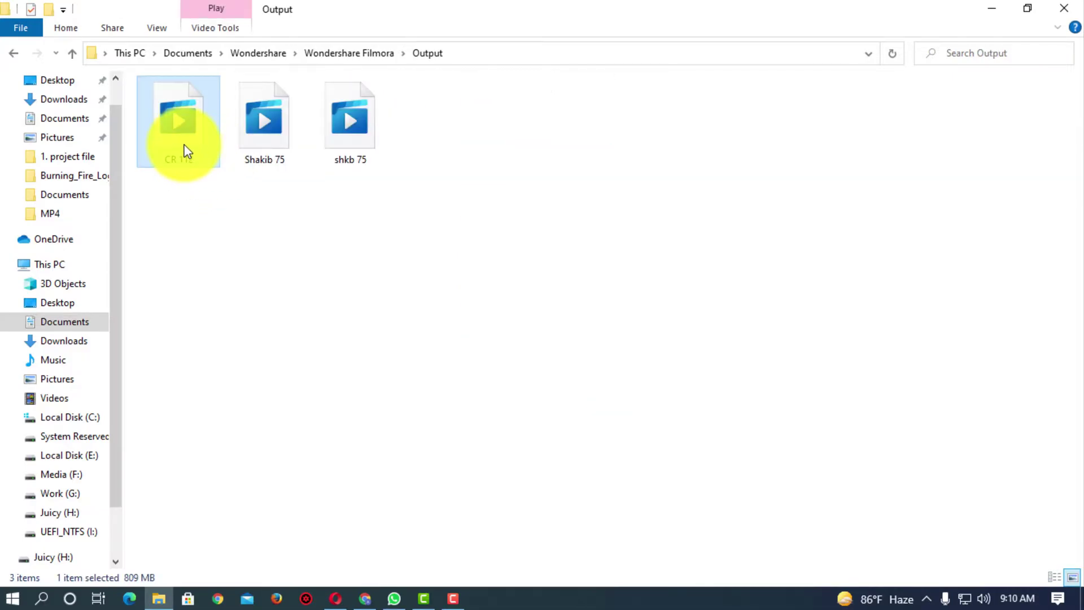
{"action": "right_click", "coordinate": [194, 164]}
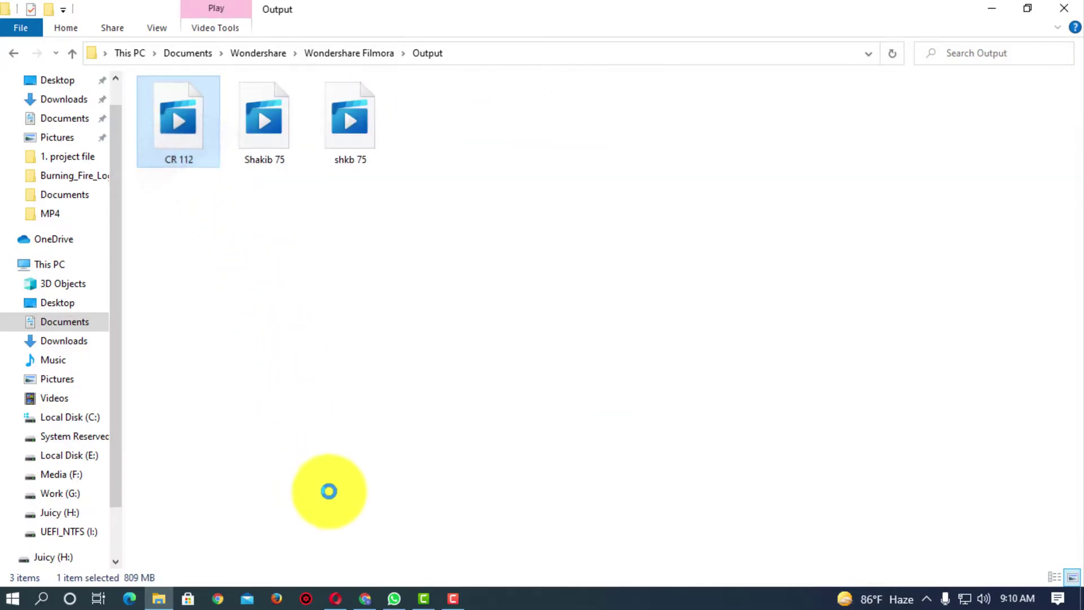
{"action": "left_click", "coordinate": [353, 543]}
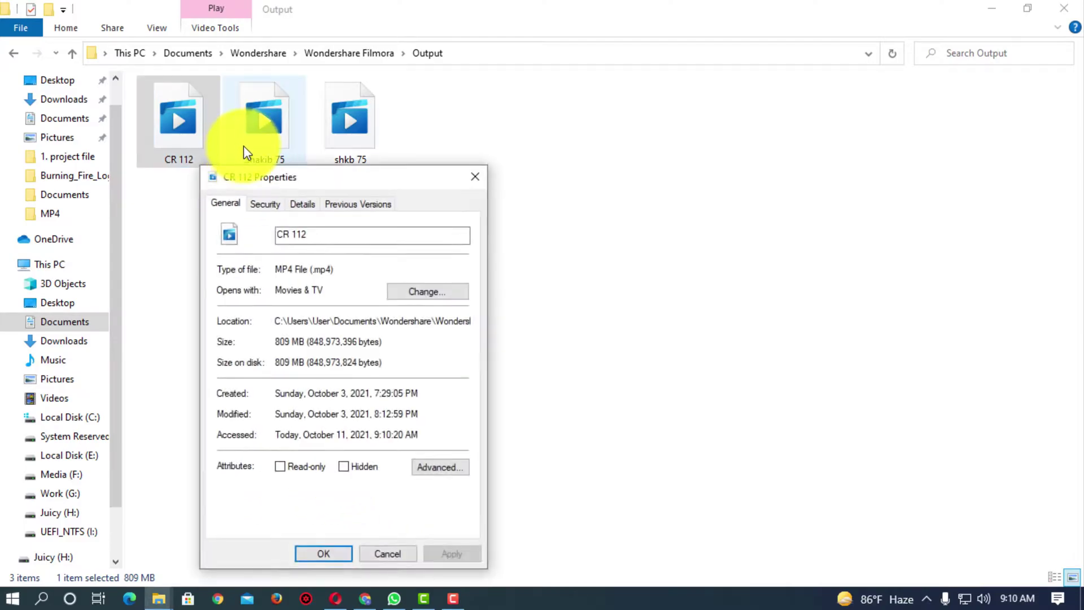
{"action": "left_click", "coordinate": [295, 207]}
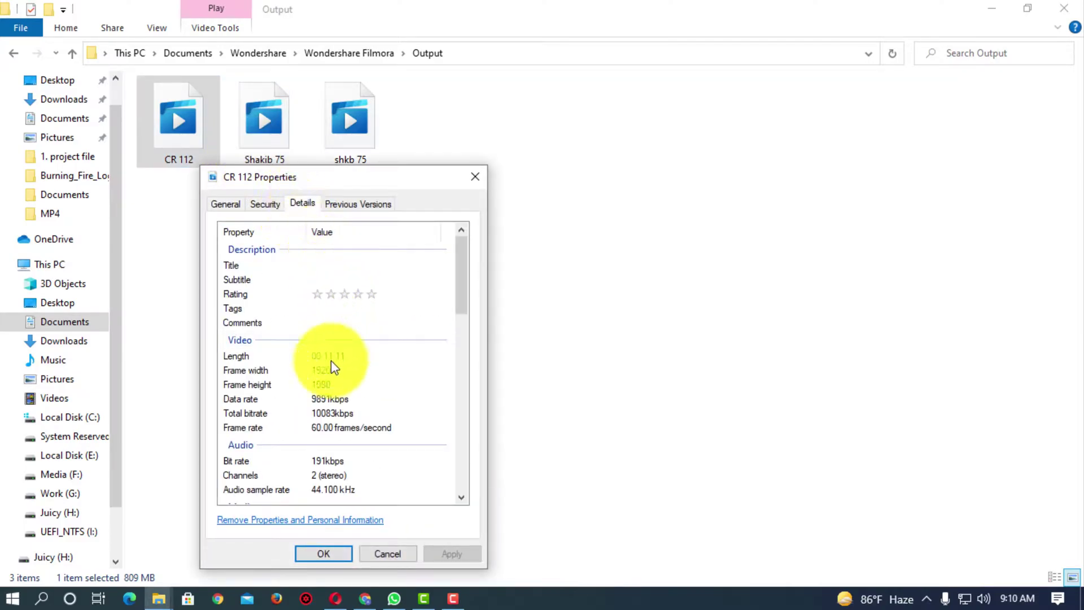
{"action": "left_click", "coordinate": [321, 370]}
{"action": "left_click", "coordinate": [326, 387]}
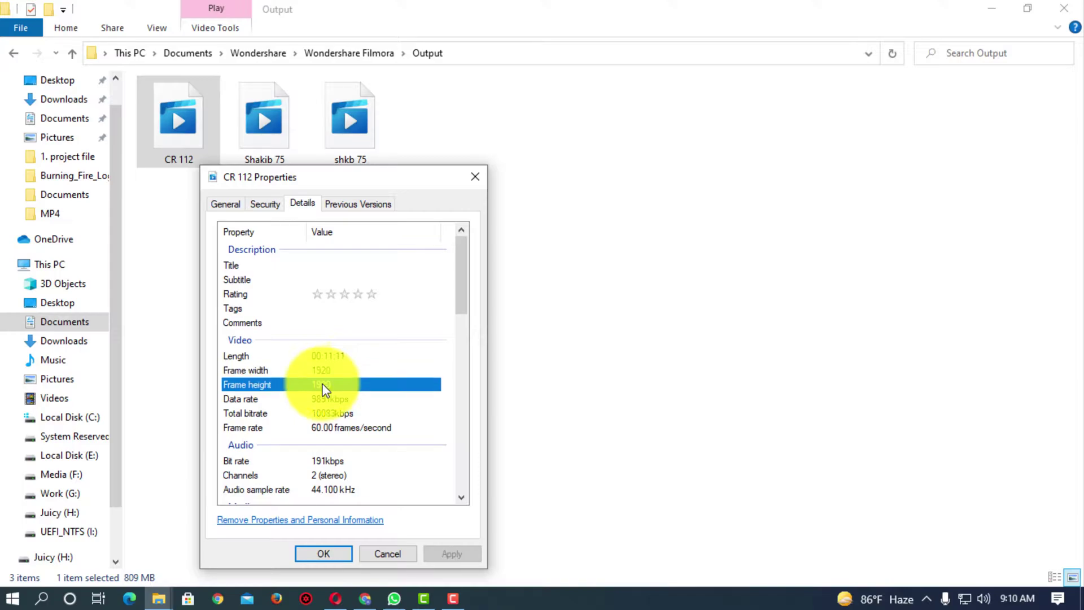
- Close the file properties, return to the Clash Gaming Facebook page, and start a new post
{"action": "left_click", "coordinate": [398, 553]}
{"action": "left_click", "coordinate": [367, 600]}
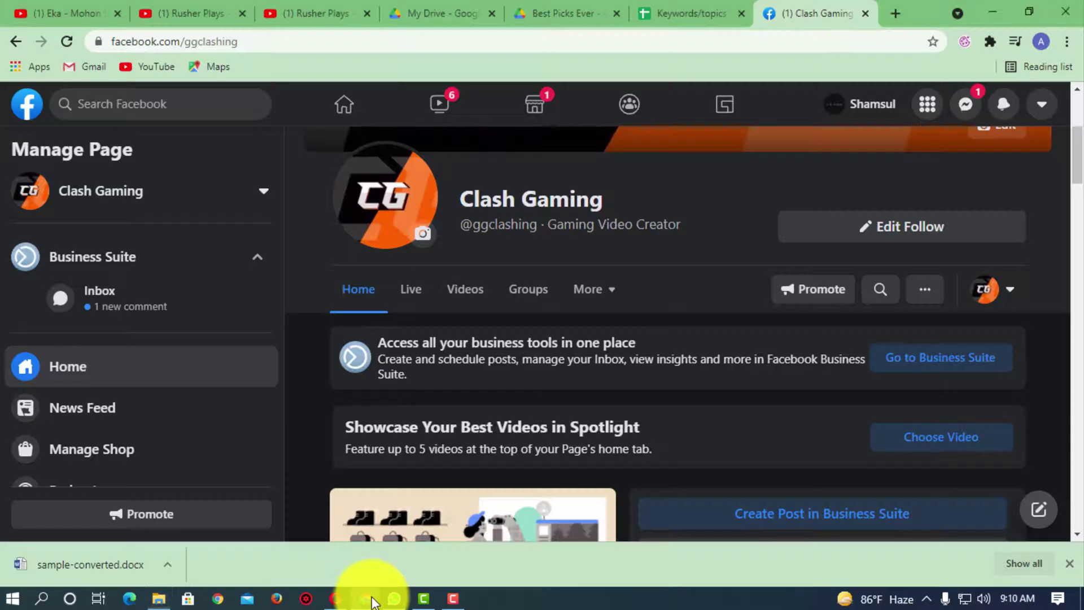
{"action": "scroll", "coordinate": [821, 469], "scroll_direction": "down", "scroll_amount": 3}
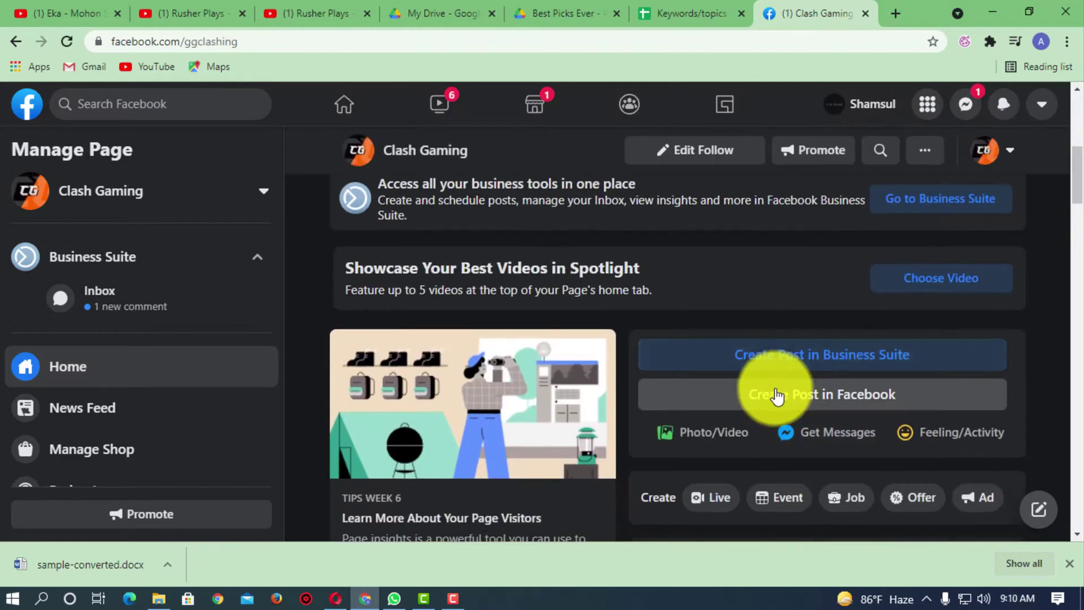
{"action": "scroll", "coordinate": [757, 399], "scroll_direction": "down", "scroll_amount": 3}
{"action": "scroll", "coordinate": [715, 290], "scroll_direction": "up", "scroll_amount": 1}
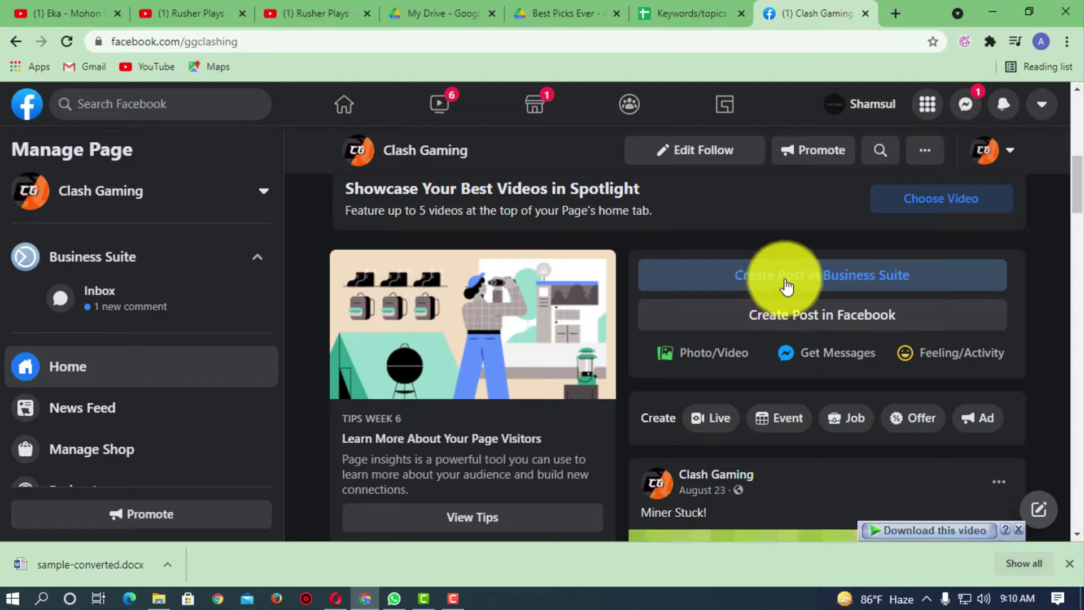
{"action": "left_click", "coordinate": [816, 316]}
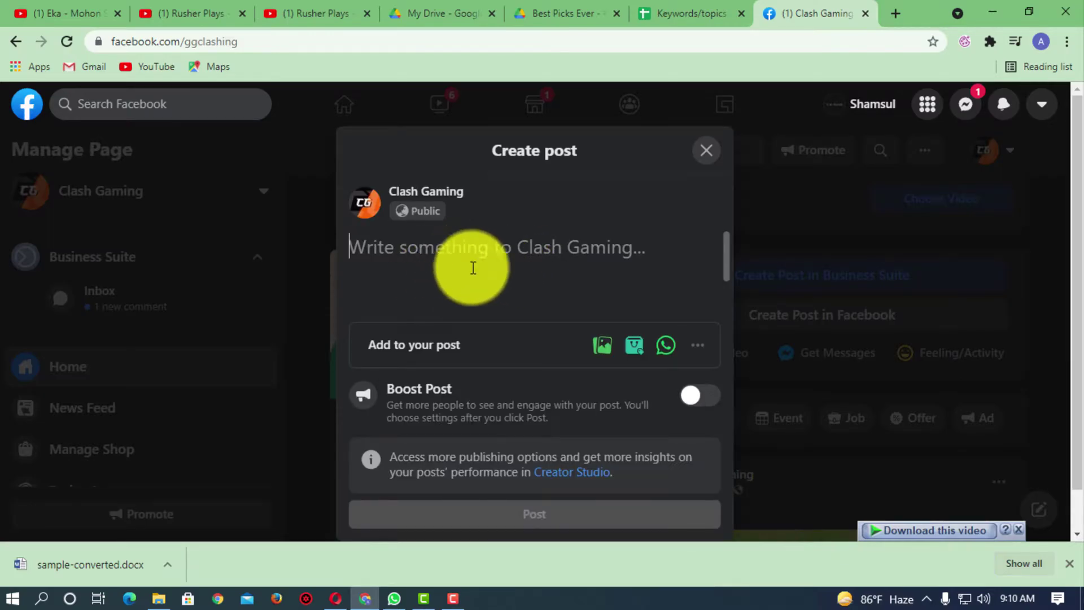
- Attach CR 112 from Documents > Wondershare > Wondershare Filmora > Output to the post
{"action": "left_click", "coordinate": [590, 346]}
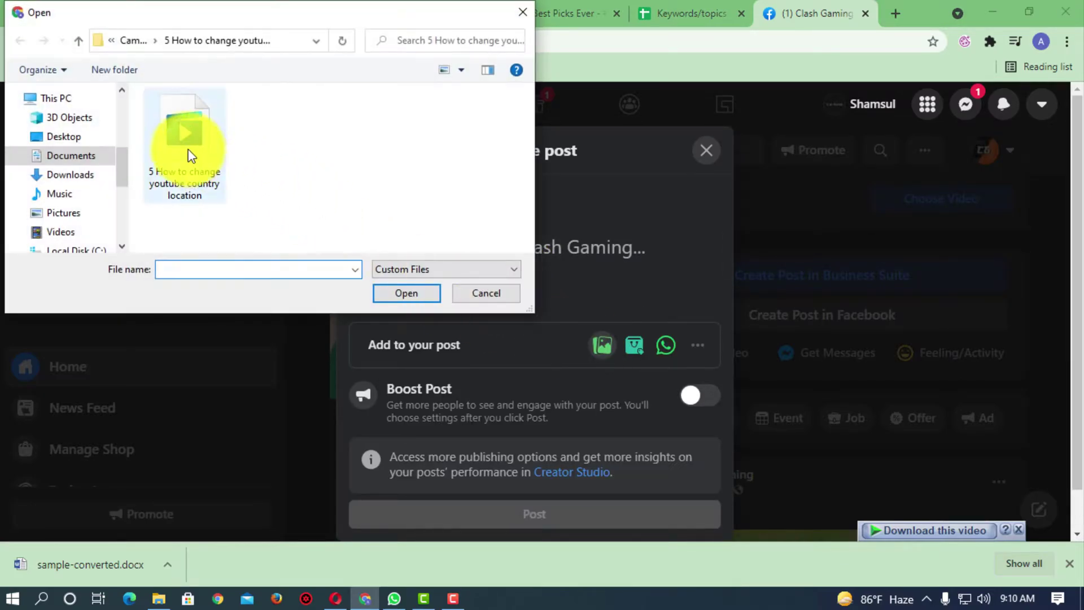
{"action": "left_click", "coordinate": [74, 175]}
{"action": "left_click", "coordinate": [71, 156]}
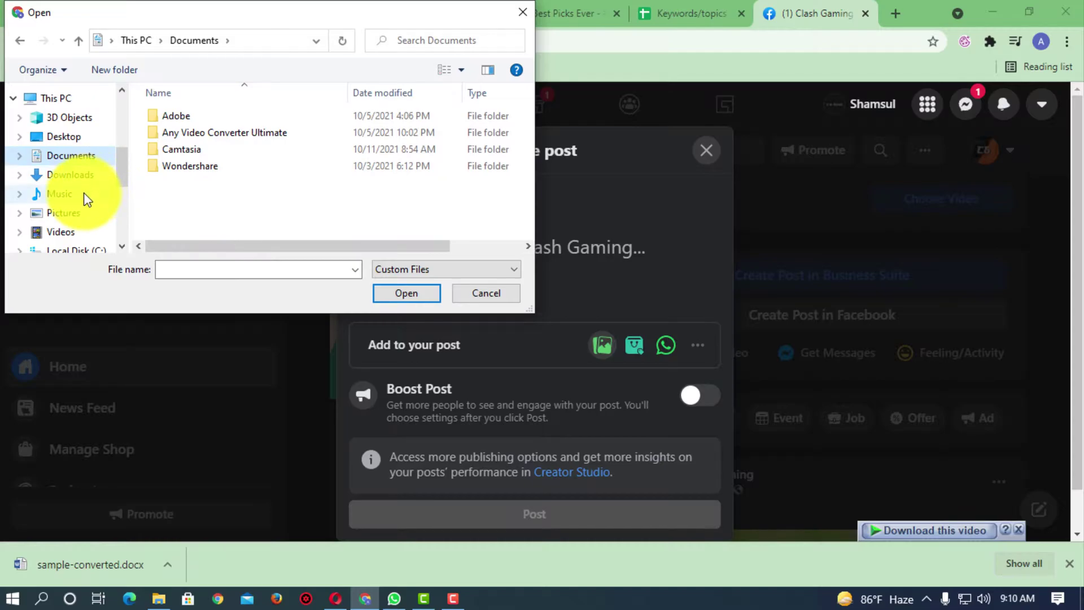
{"action": "left_click", "coordinate": [178, 150]}
{"action": "double_click", "coordinate": [183, 167]}
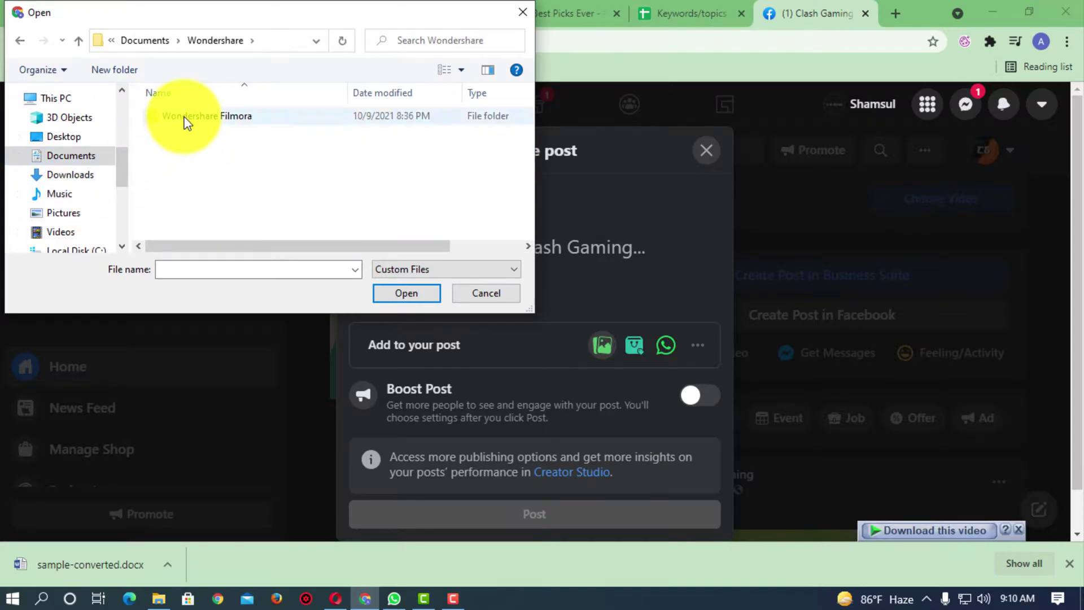
{"action": "double_click", "coordinate": [182, 116]}
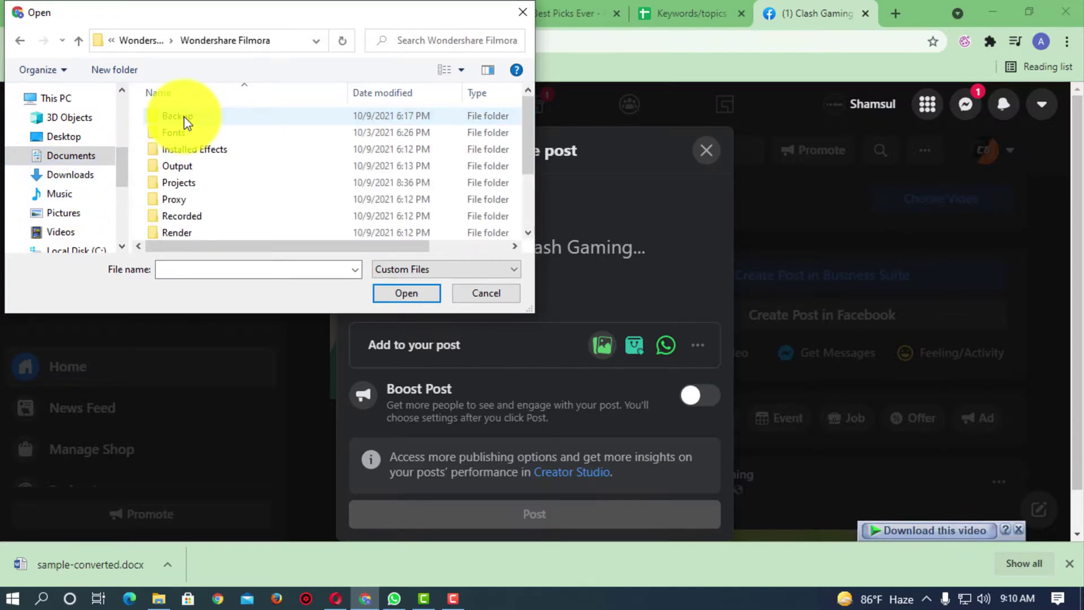
{"action": "double_click", "coordinate": [189, 167]}
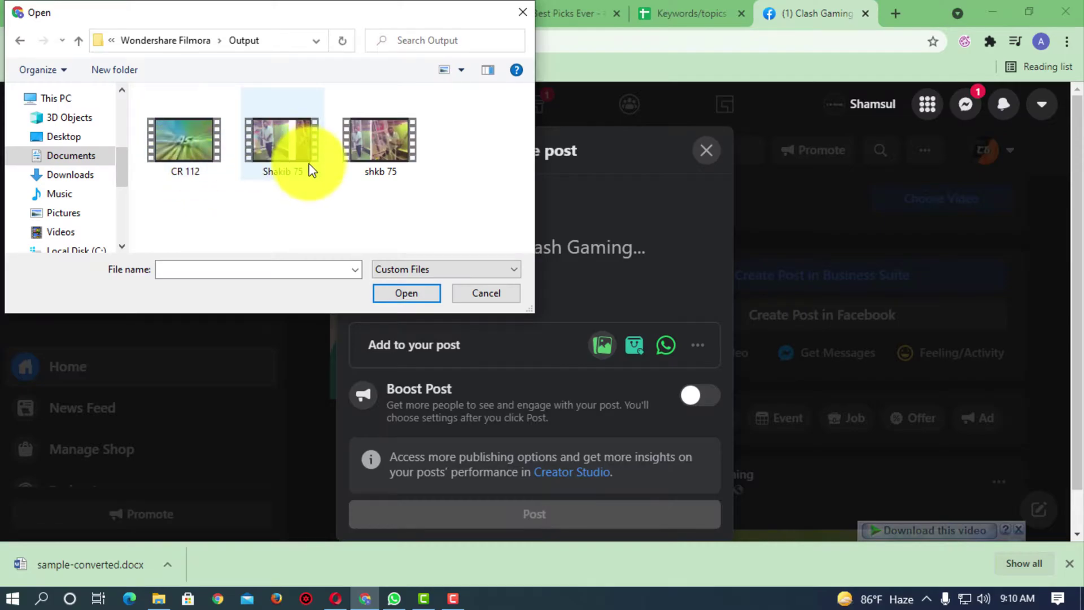
{"action": "double_click", "coordinate": [191, 146]}
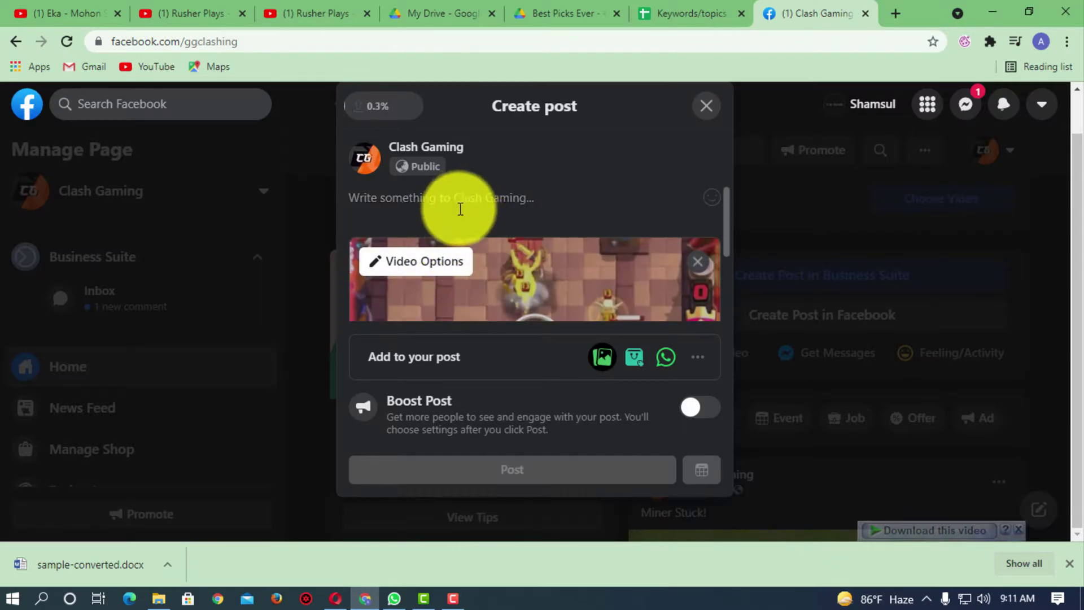
- In Video Options, enter title 'CR funny moments' and tag 'clash royale', then save
{"action": "left_click", "coordinate": [419, 273]}
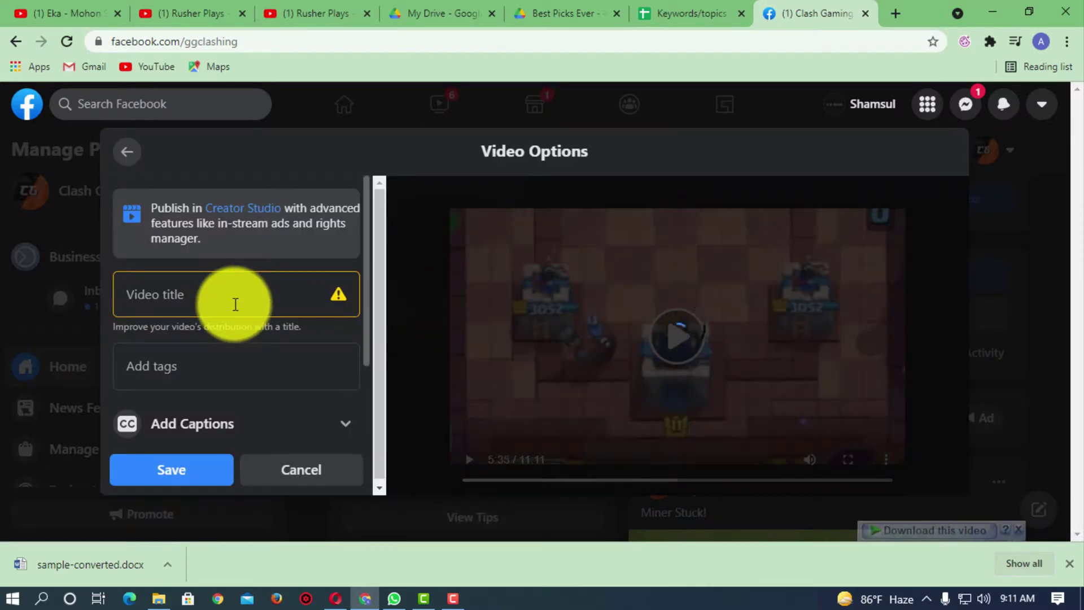
{"action": "left_click", "coordinate": [235, 305]}
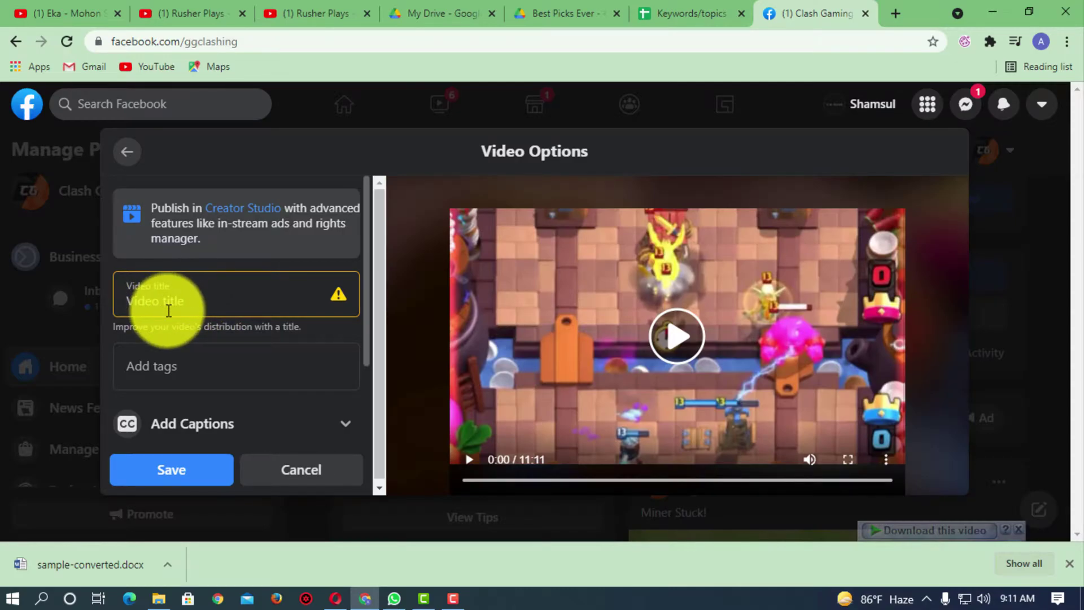
{"action": "type", "text": "CR funny moments"}
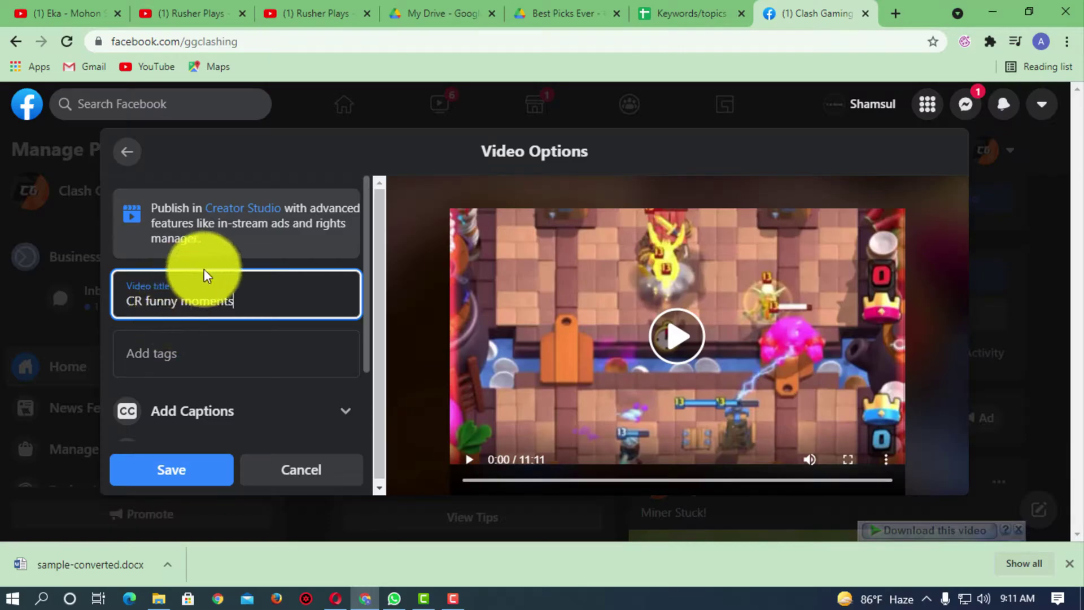
{"action": "left_click", "coordinate": [187, 364]}
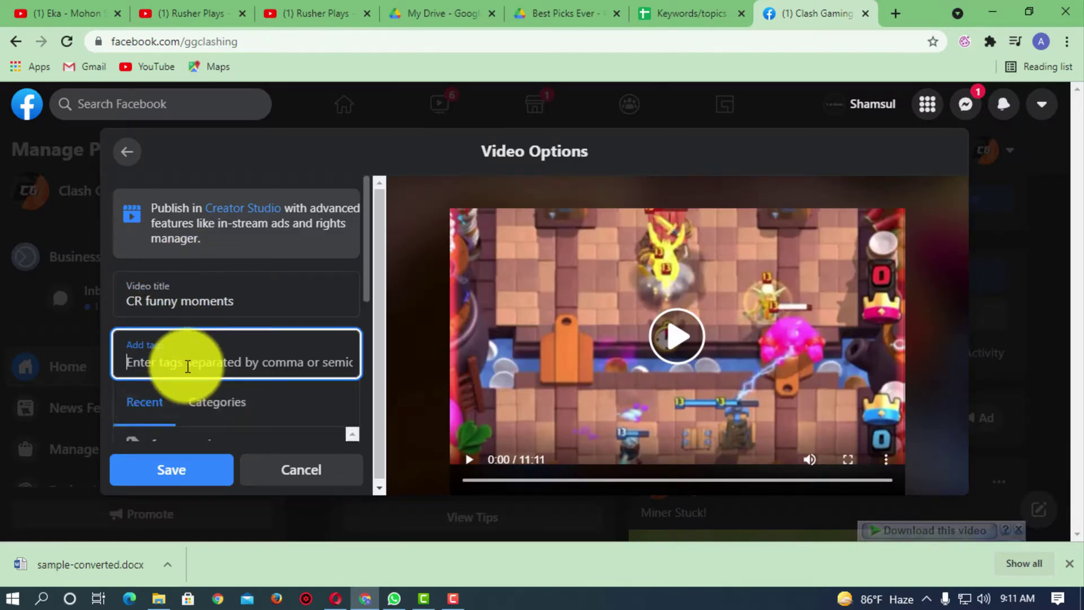
{"action": "type", "text": "clash roya"}
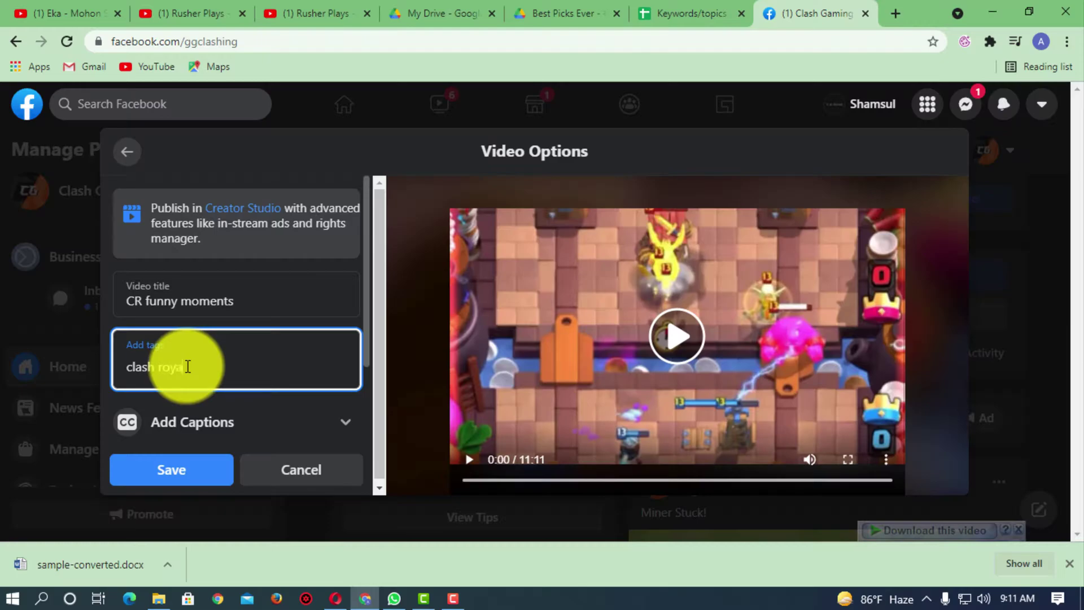
{"action": "type", "text": "le"}
{"action": "scroll", "coordinate": [218, 390], "scroll_direction": "down", "scroll_amount": 2}
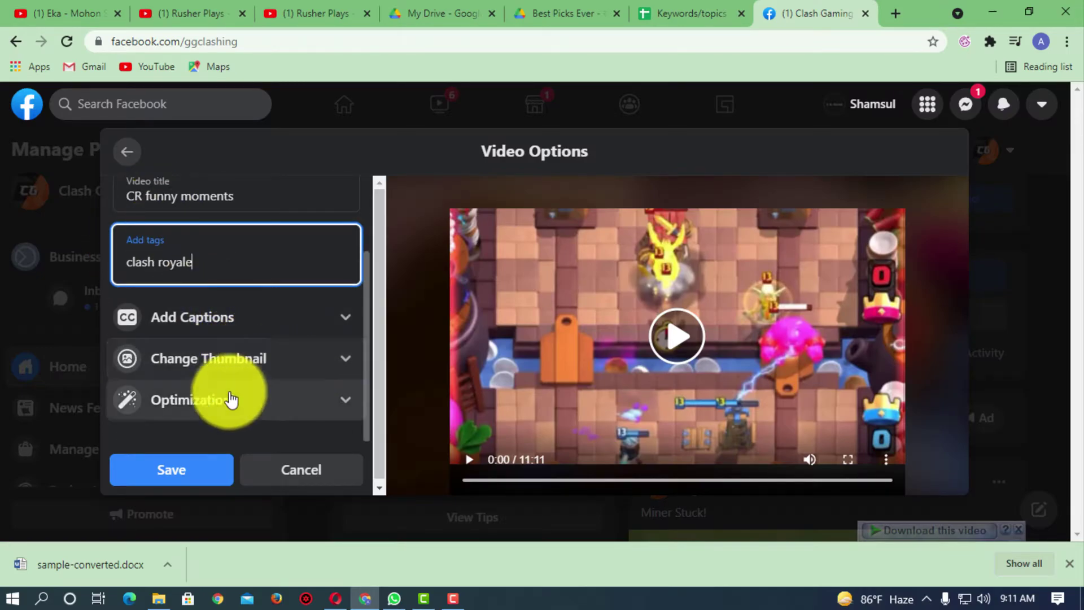
{"action": "left_click", "coordinate": [206, 472]}
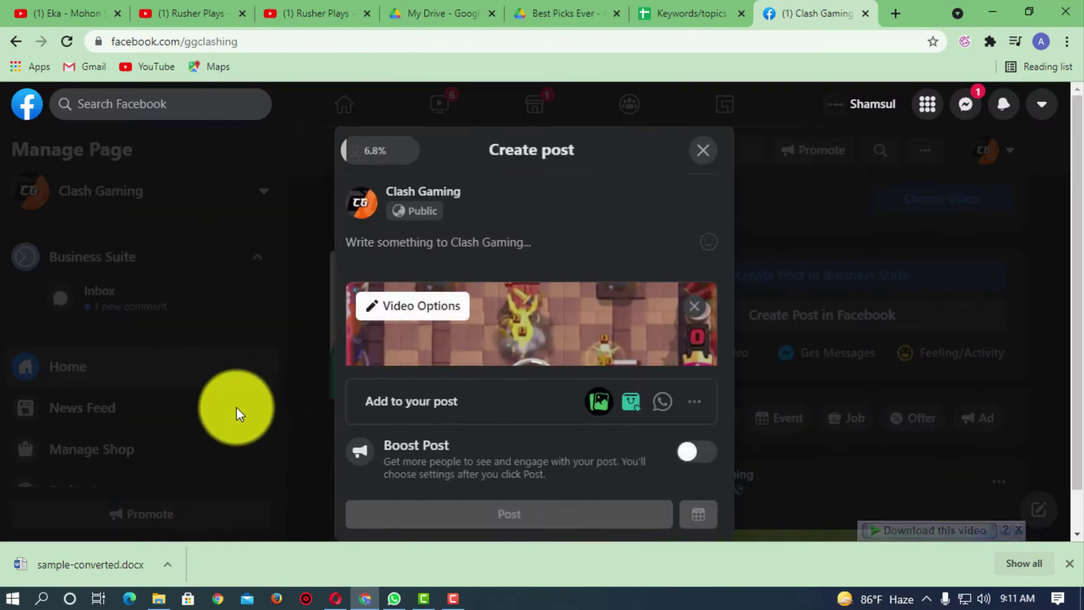
{"action": "left_click", "coordinate": [500, 312]}
{"action": "scroll", "coordinate": [562, 302], "scroll_direction": "down", "scroll_amount": 2}
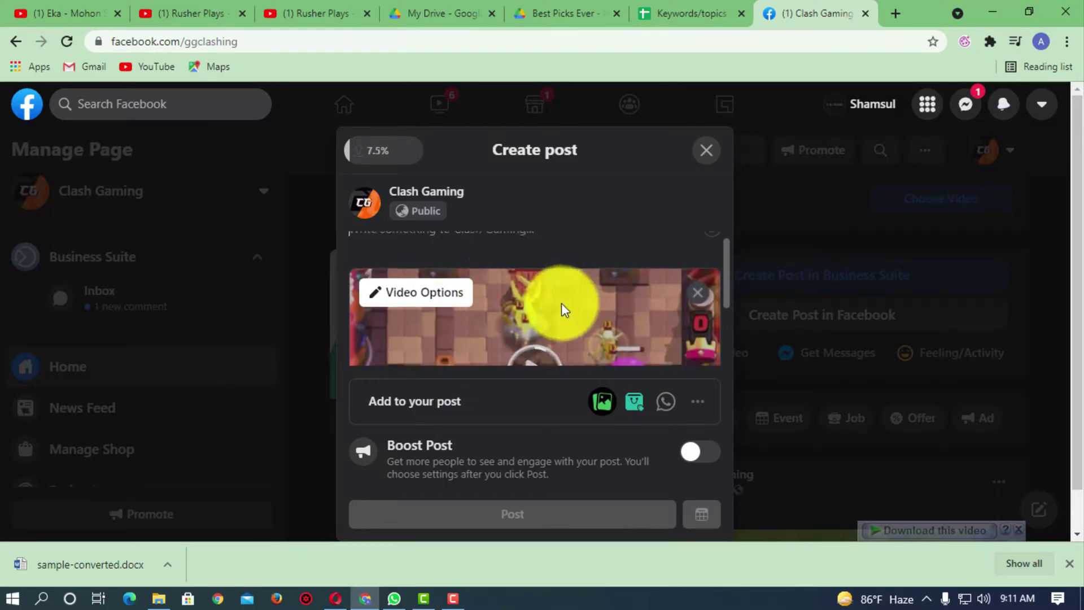
{"action": "scroll", "coordinate": [492, 282], "scroll_direction": "up", "scroll_amount": 2}
{"action": "left_click", "coordinate": [435, 310]}
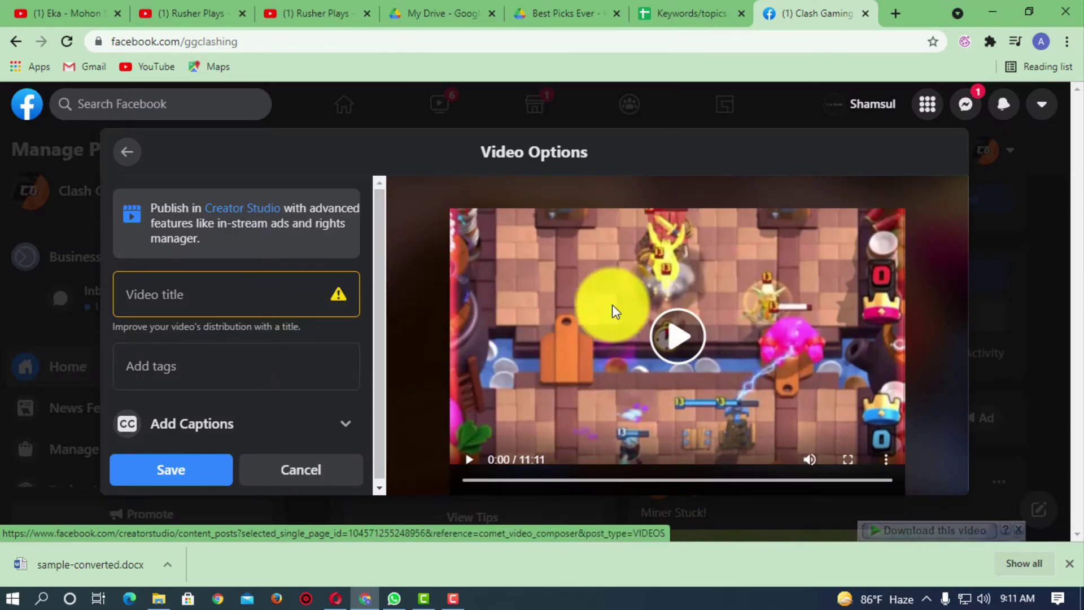
{"action": "left_click", "coordinate": [219, 306]}
{"action": "scroll", "coordinate": [226, 339], "scroll_direction": "down", "scroll_amount": 3}
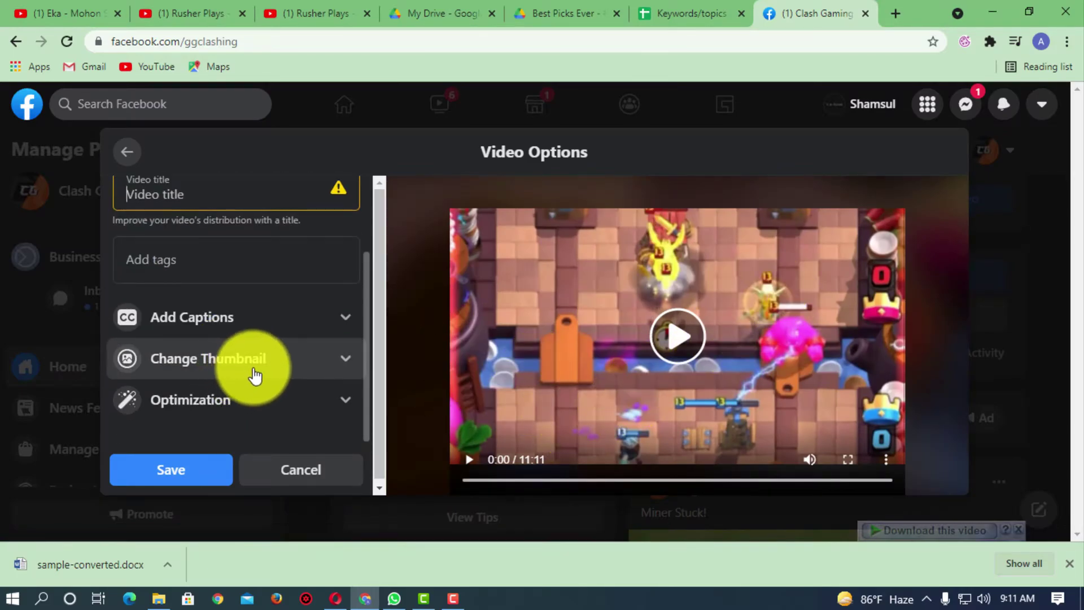
{"action": "scroll", "coordinate": [257, 369], "scroll_direction": "up", "scroll_amount": 3}
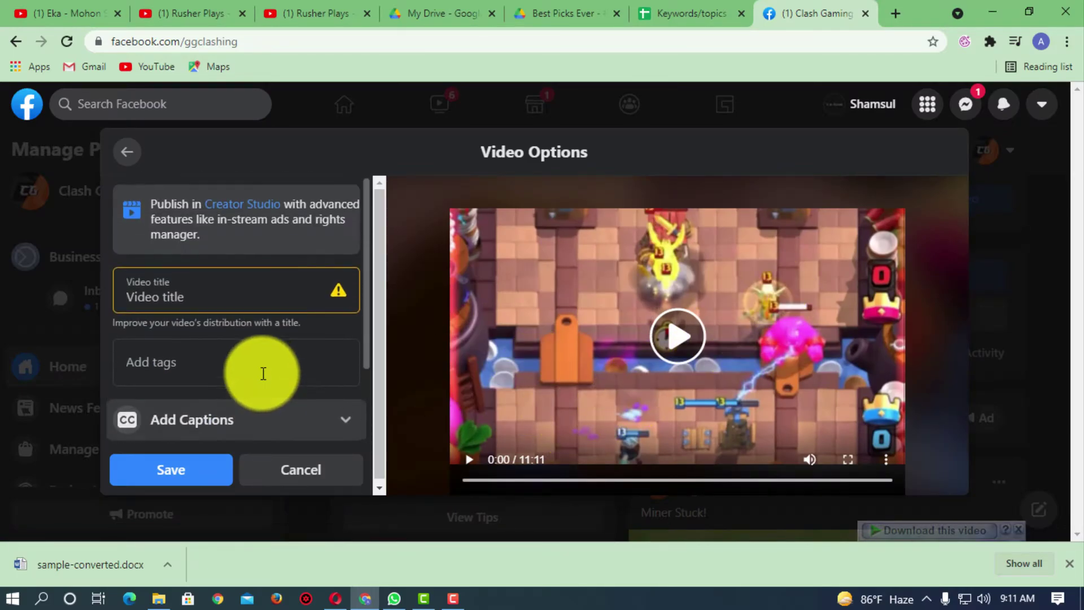
{"action": "left_click", "coordinate": [131, 154]}
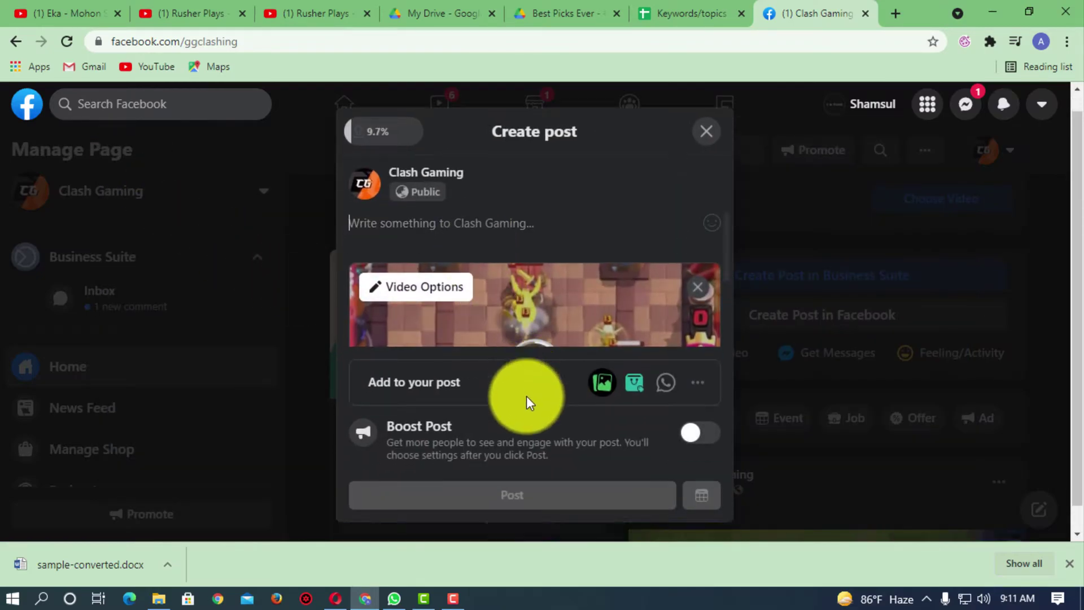
{"action": "scroll", "coordinate": [583, 229], "scroll_direction": "down", "scroll_amount": 1}
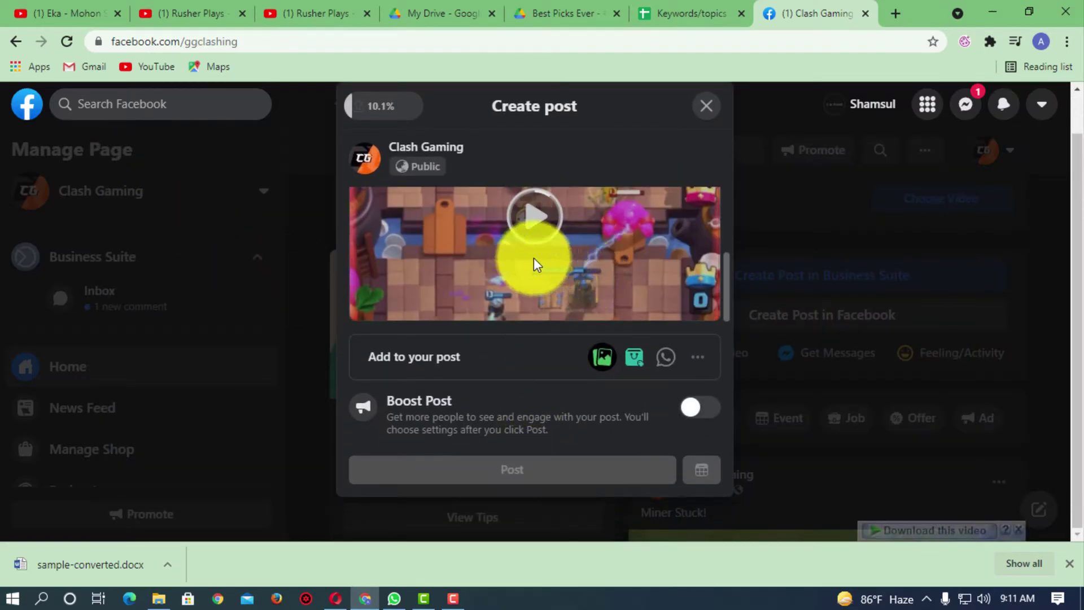
{"action": "scroll", "coordinate": [478, 274], "scroll_direction": "up", "scroll_amount": 1}
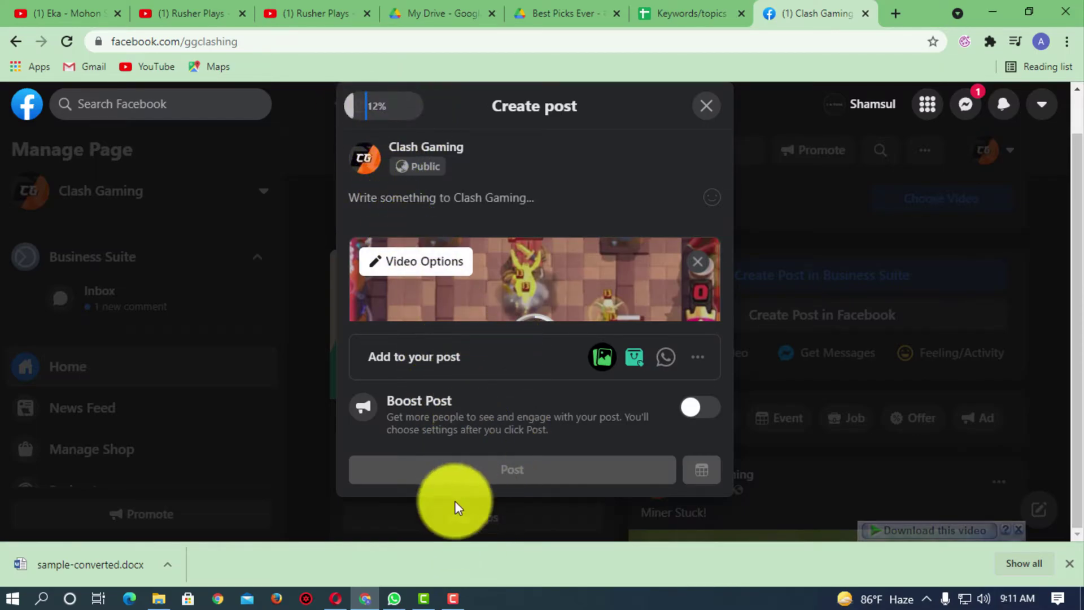
{"action": "left_click", "coordinate": [458, 596]}
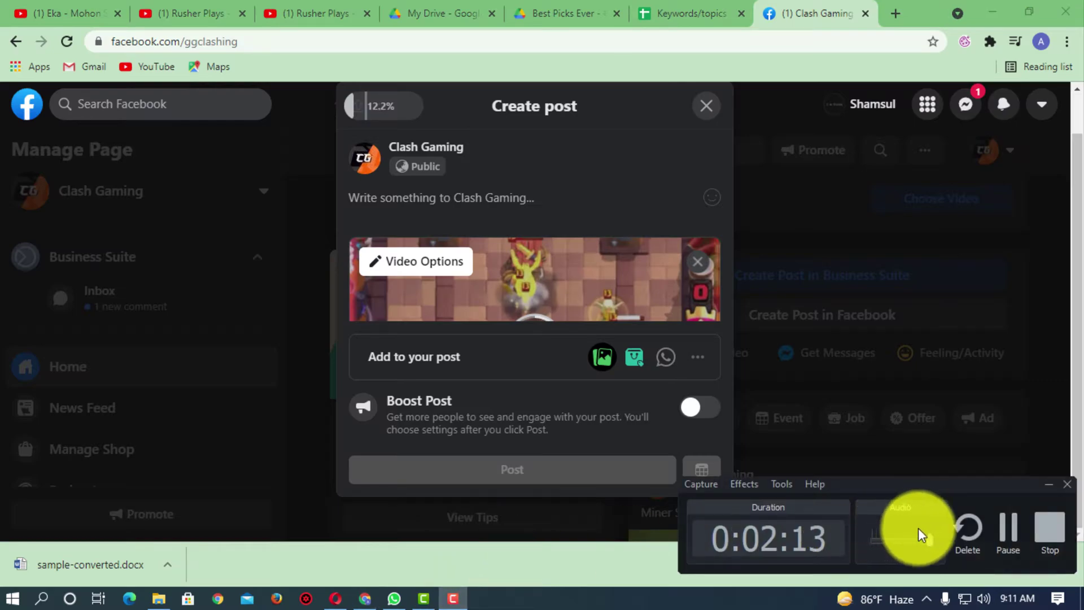
- Once the video finishes uploading, publish the post to the Clash Gaming page
{"action": "left_click", "coordinate": [999, 526]}
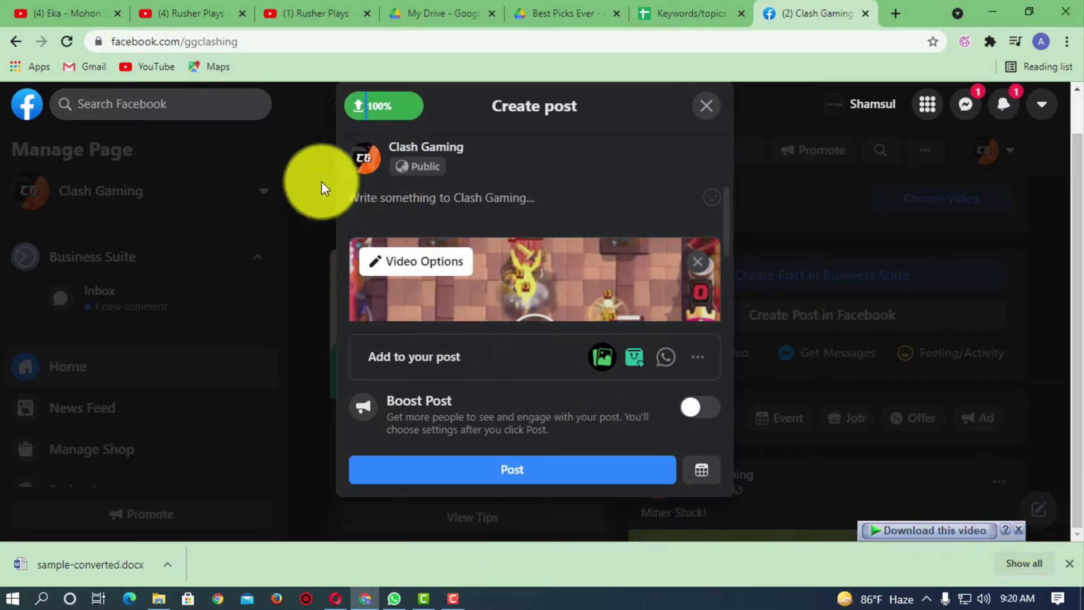
{"action": "scroll", "coordinate": [495, 272], "scroll_direction": "down", "scroll_amount": 2}
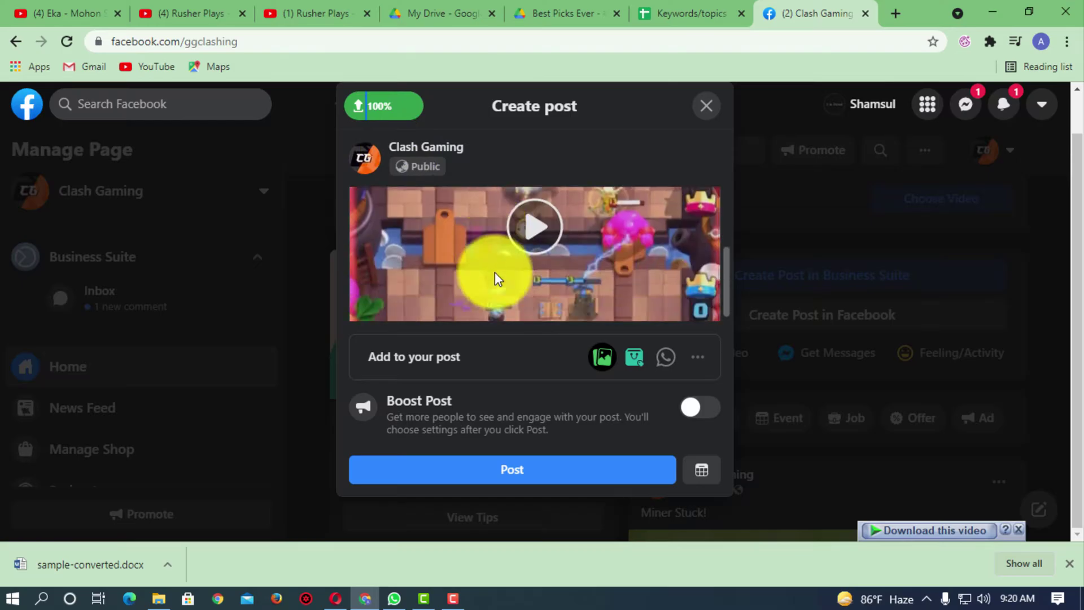
{"action": "left_click", "coordinate": [537, 470]}
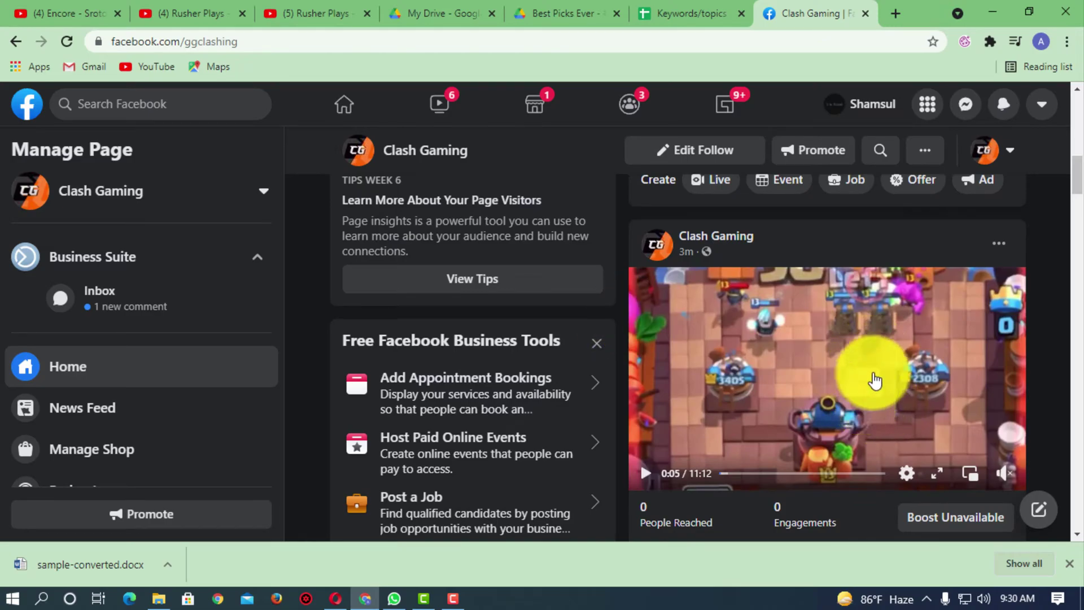
{"action": "scroll", "coordinate": [875, 381], "scroll_direction": "down", "scroll_amount": 3}
{"action": "scroll", "coordinate": [852, 405], "scroll_direction": "up", "scroll_amount": 3}
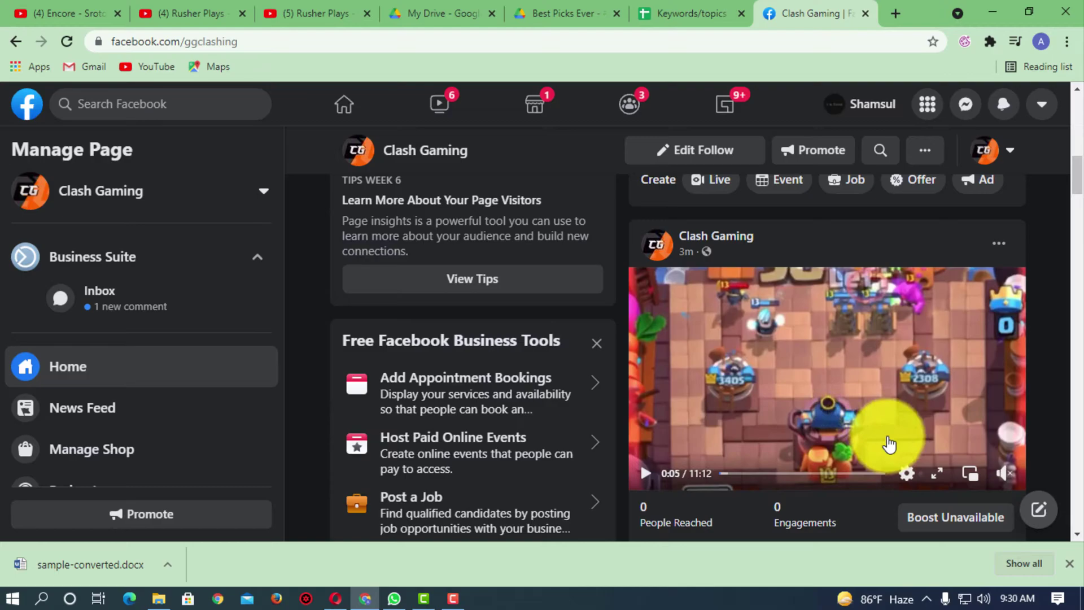
{"action": "left_click", "coordinate": [907, 473]}
{"action": "left_click", "coordinate": [908, 434]}
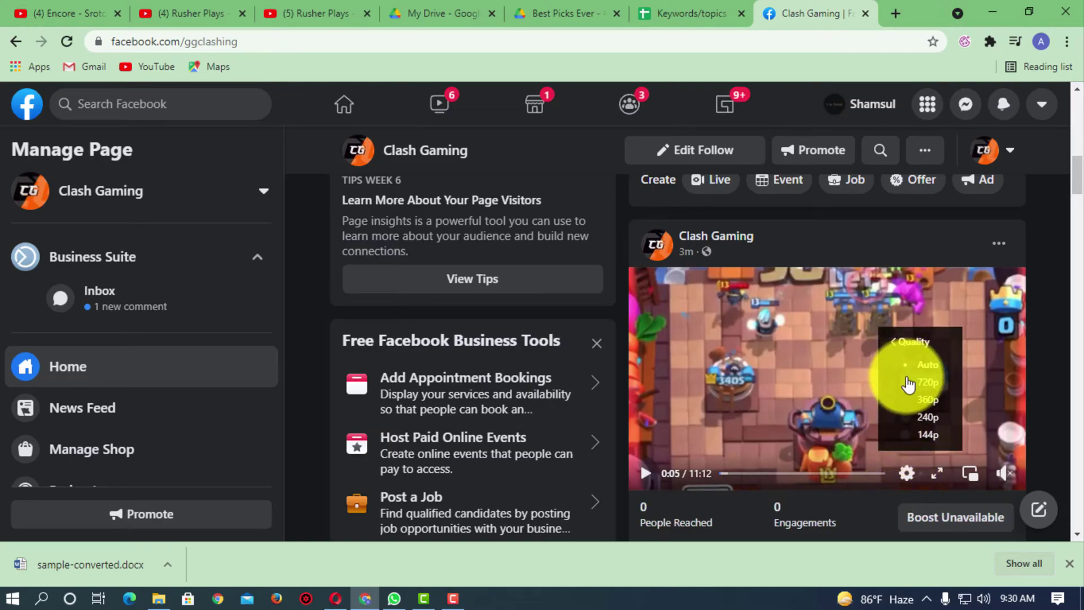
{"action": "left_click", "coordinate": [906, 473]}
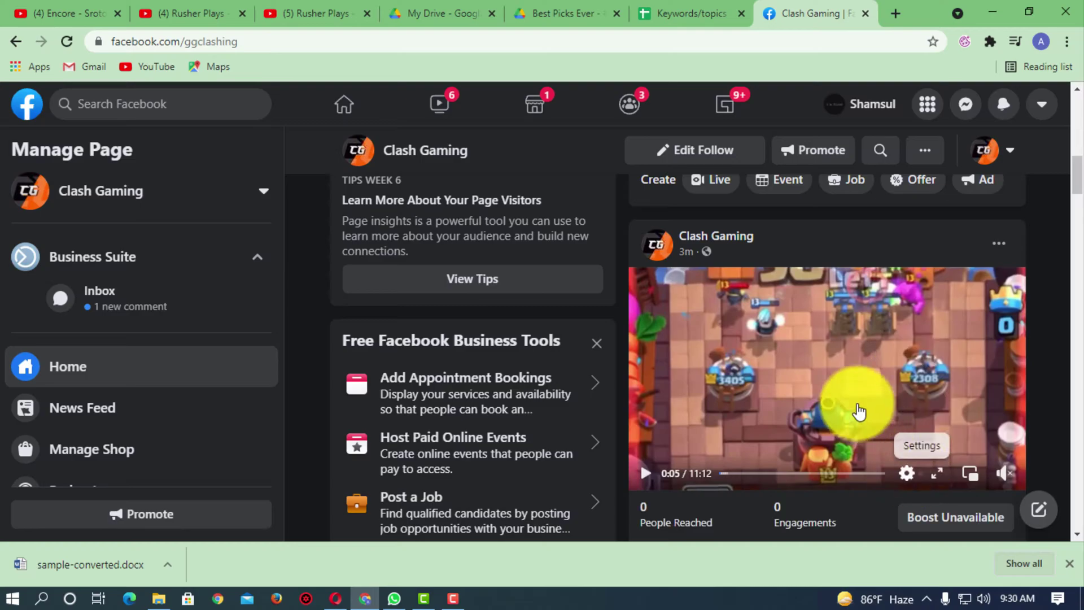
{"action": "left_click", "coordinate": [811, 412]}
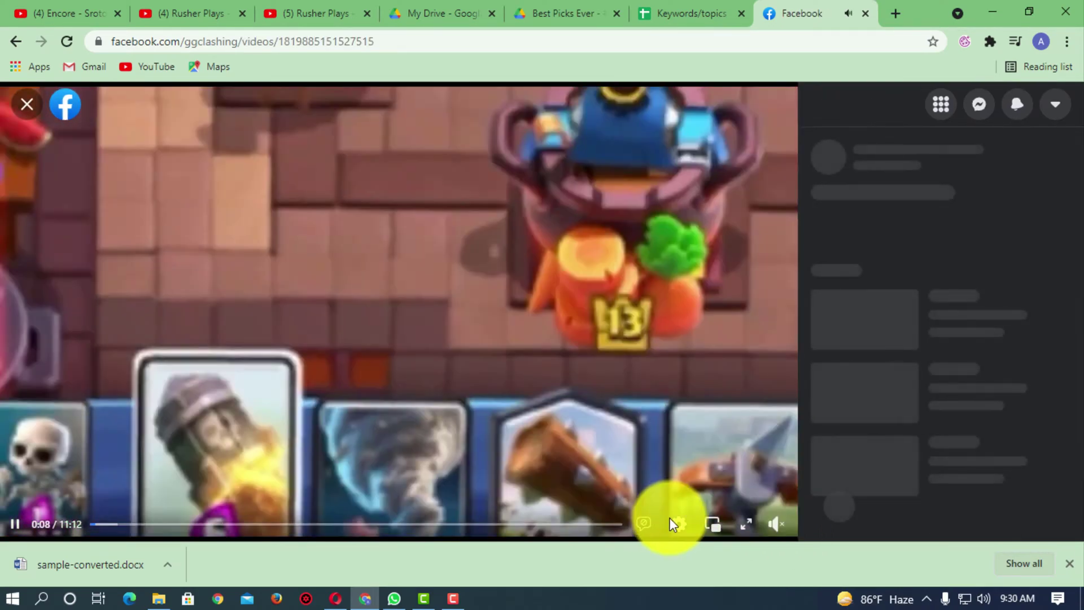
{"action": "left_click", "coordinate": [678, 523]}
{"action": "left_click", "coordinate": [692, 489]}
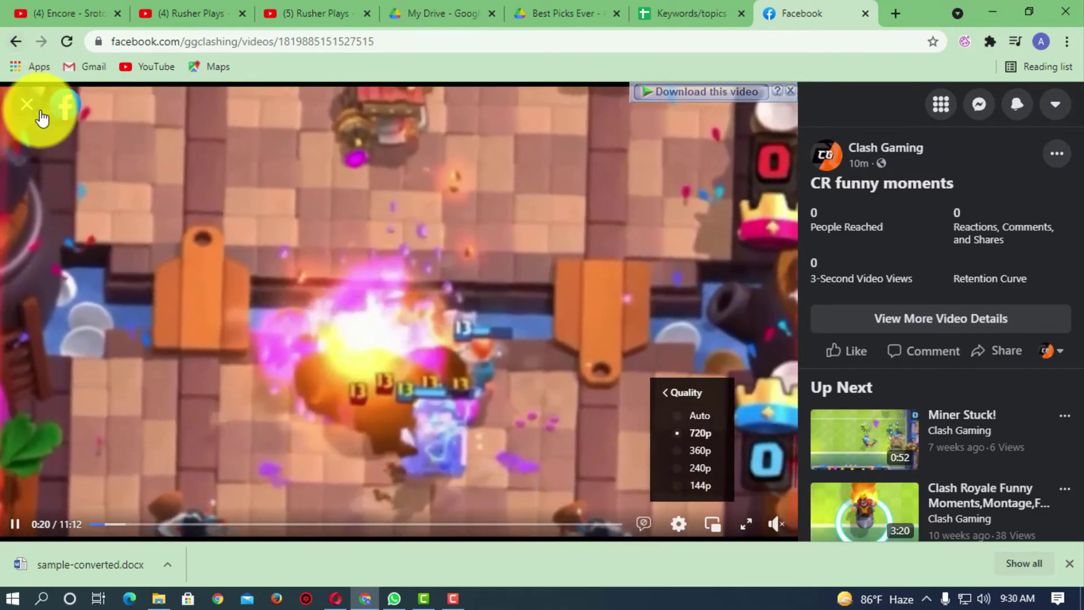
{"action": "left_click", "coordinate": [26, 104]}
- Scroll the page feed down to the Miner Stuck! post and pause its video
{"action": "scroll", "coordinate": [581, 278], "scroll_direction": "down", "scroll_amount": 4}
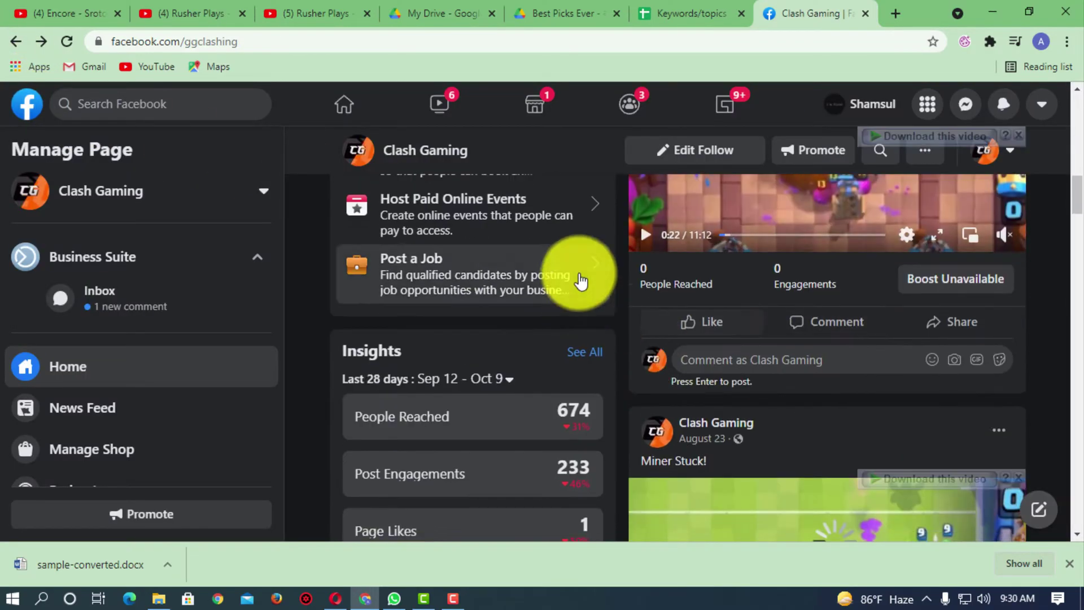
{"action": "scroll", "coordinate": [654, 314], "scroll_direction": "up", "scroll_amount": 3}
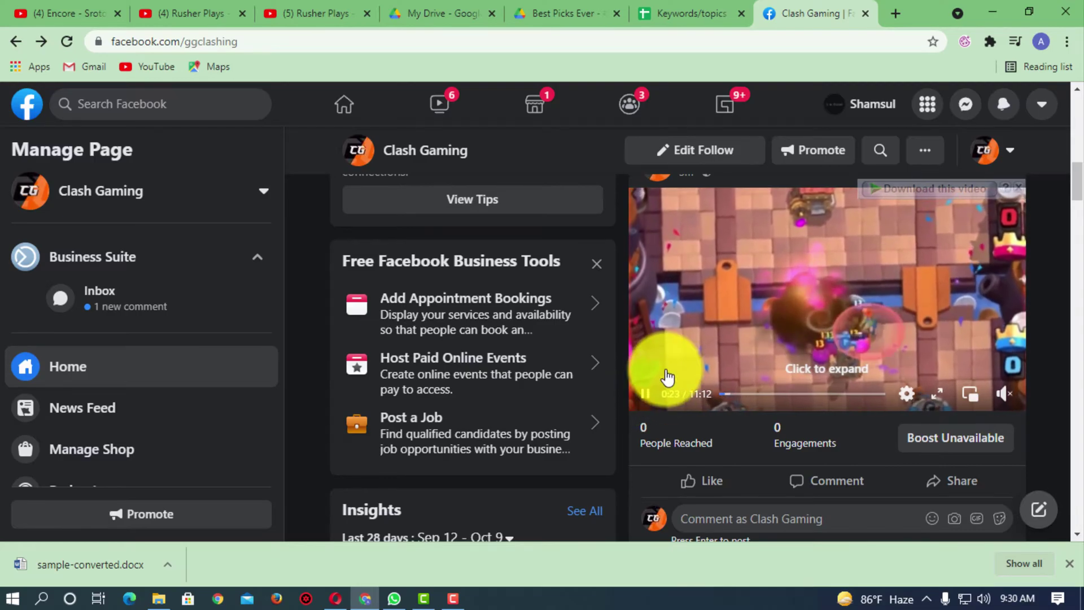
{"action": "scroll", "coordinate": [653, 384], "scroll_direction": "down", "scroll_amount": 1}
{"action": "scroll", "coordinate": [649, 339], "scroll_direction": "down", "scroll_amount": 6}
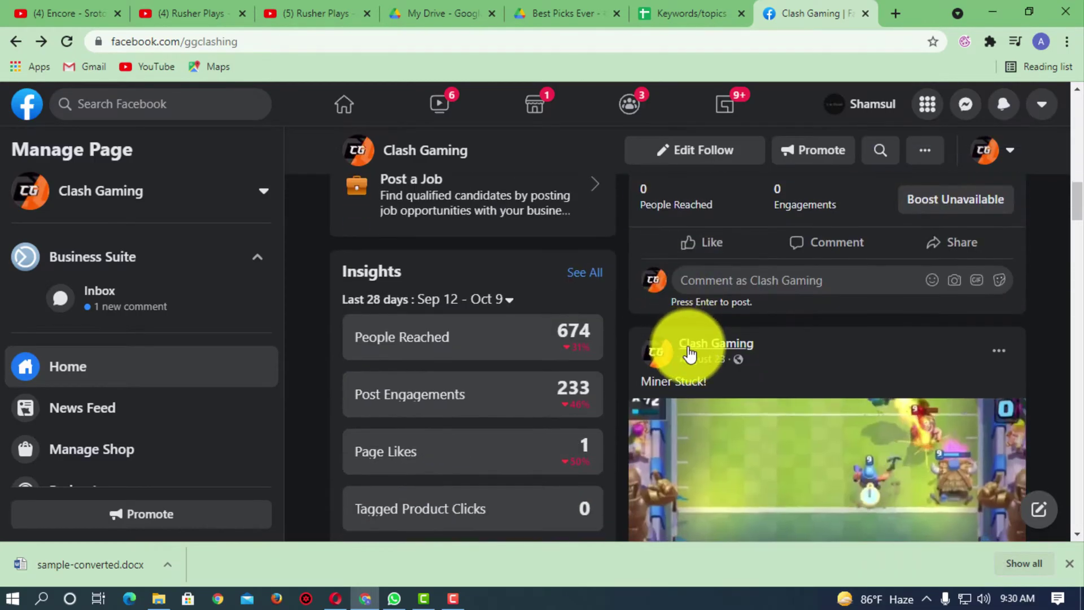
{"action": "left_click", "coordinate": [647, 367]}
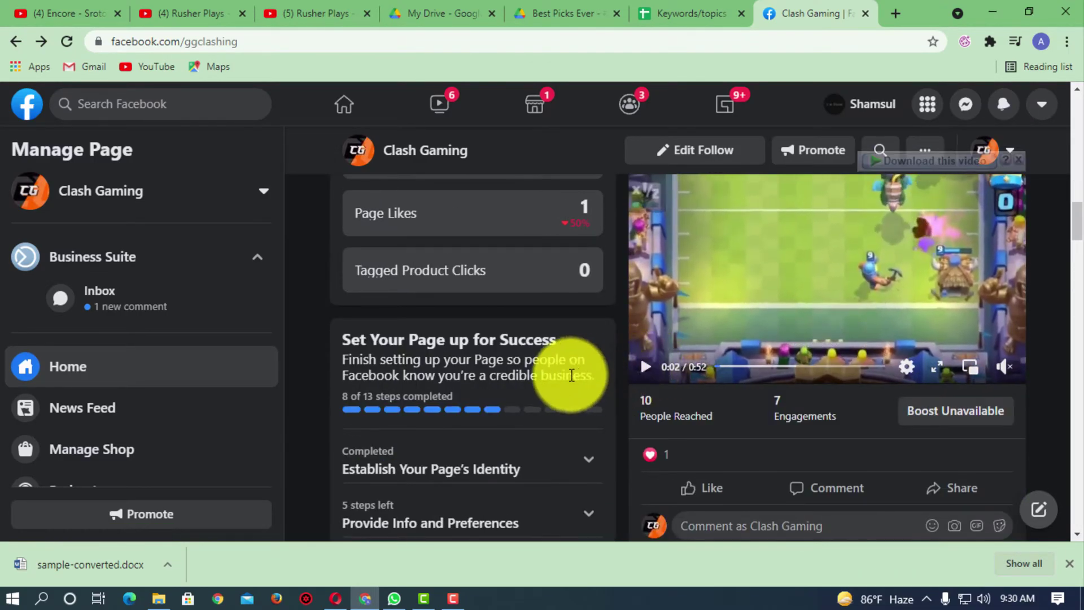